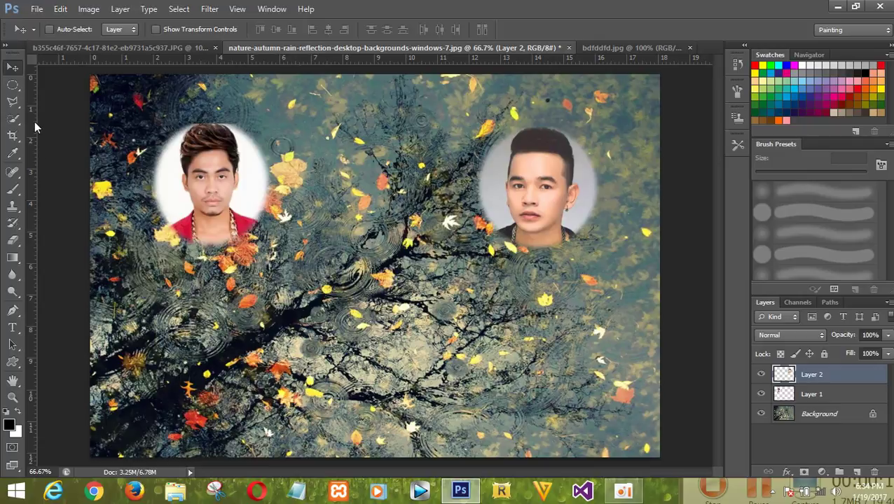
# - Heal a small leafy patch right of the left portrait using an 83 px Spot Healing Brush
pyautogui.click(14, 87)
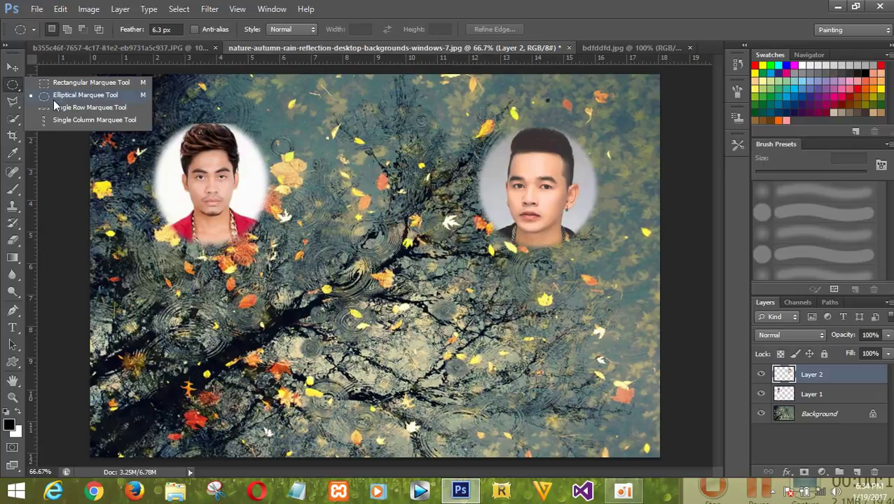
pyautogui.click(54, 100)
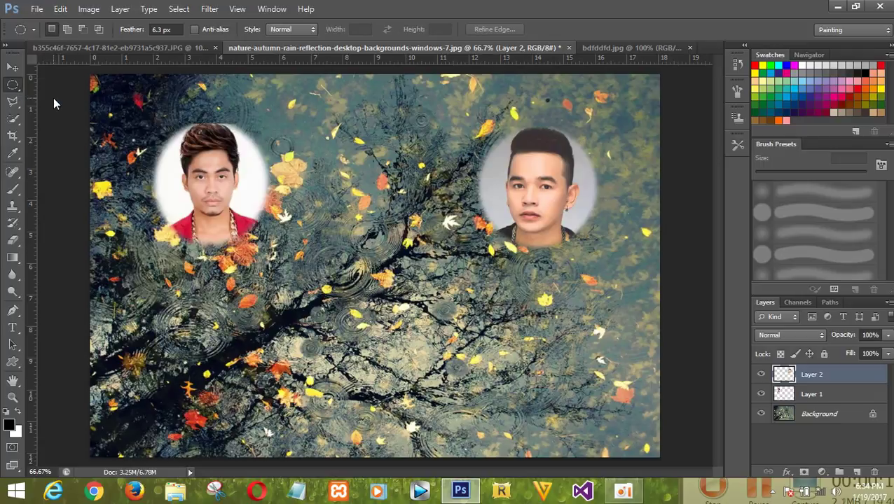
pyautogui.click(18, 87)
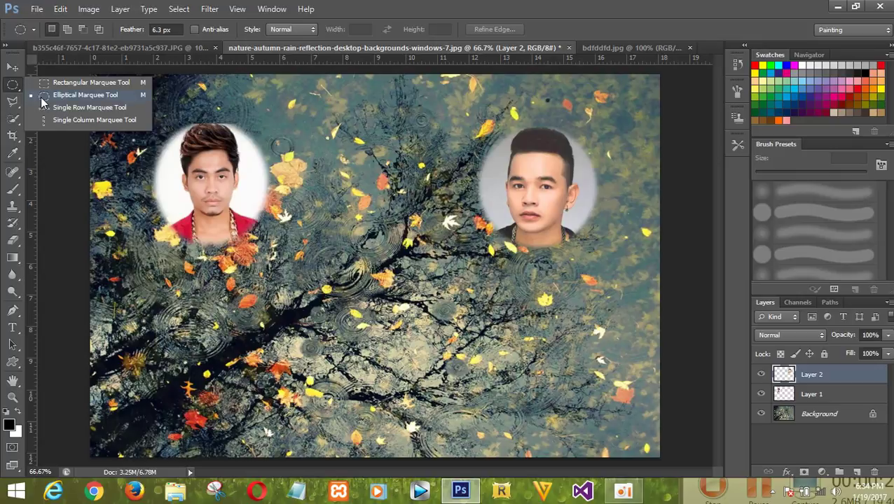
pyautogui.click(22, 182)
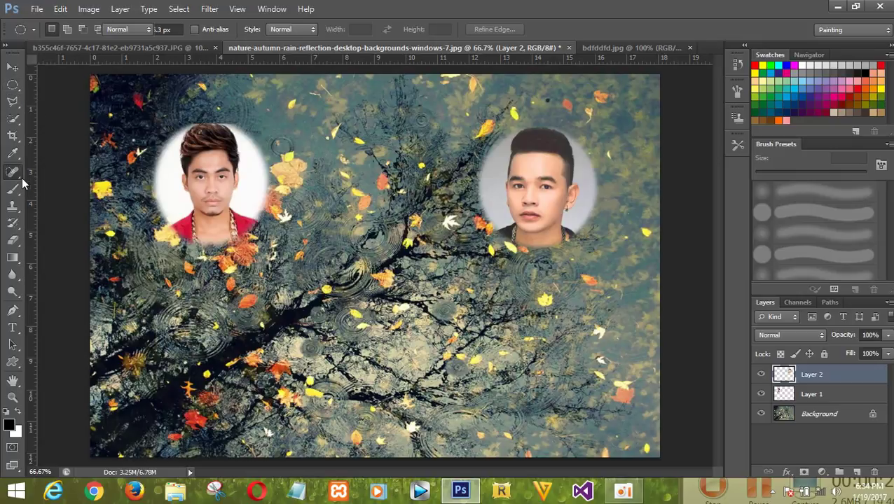
pyautogui.click(23, 182)
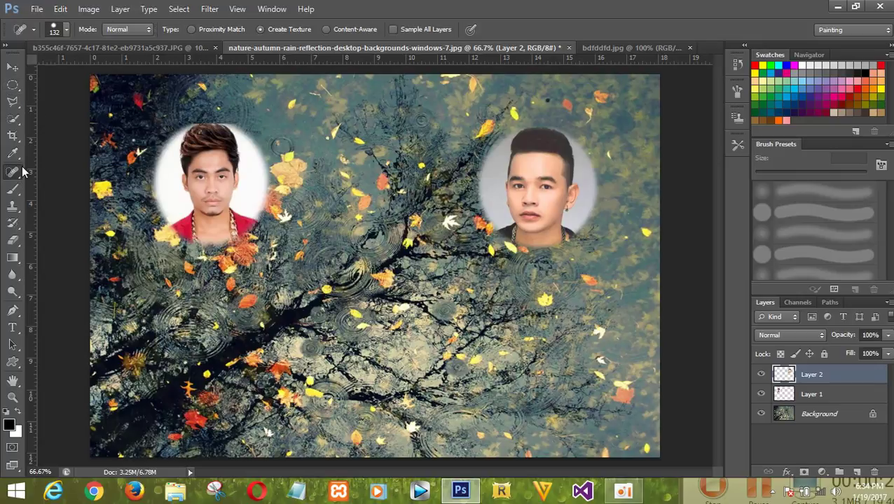
pyautogui.click(64, 30)
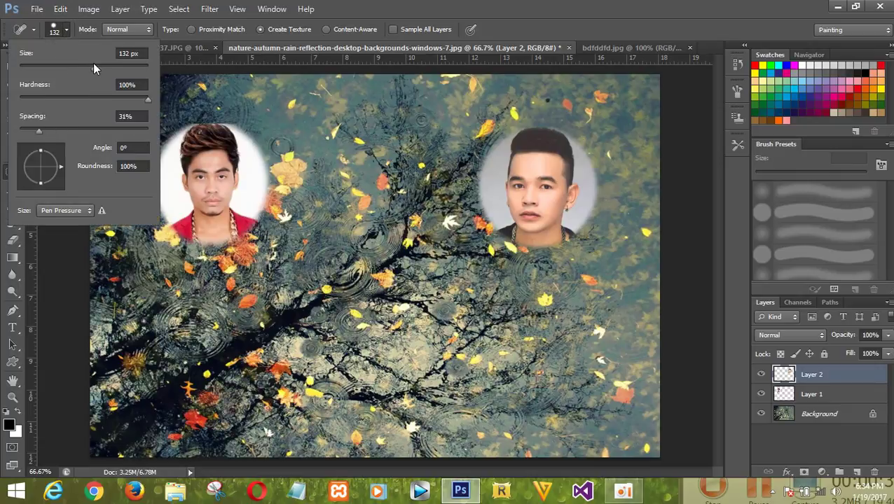
pyautogui.moveTo(94, 65); pyautogui.dragTo(77, 69)
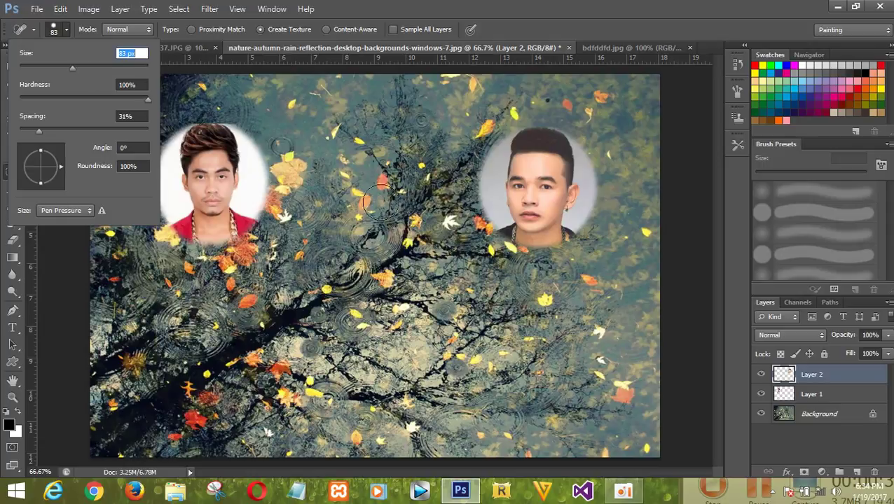
pyautogui.click(321, 182)
pyautogui.moveTo(260, 152); pyautogui.dragTo(257, 134)
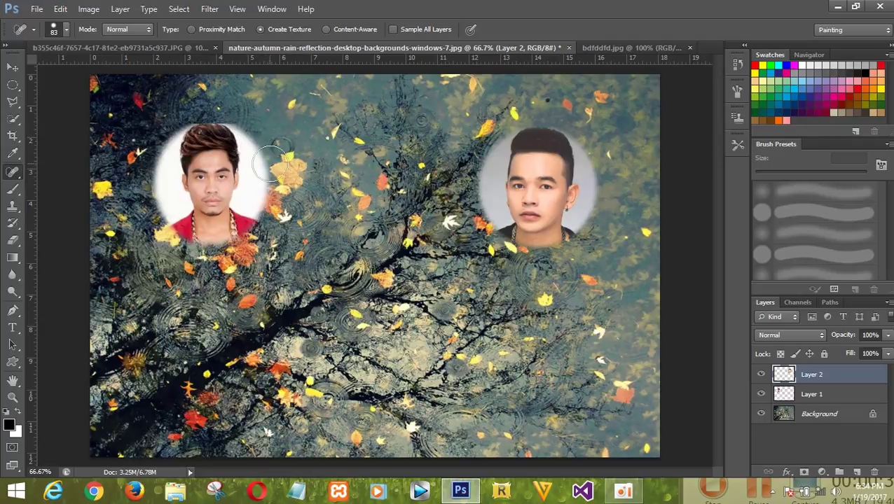
# - Increase the healing brush spacing and reduce its size to 58 px
pyautogui.click(129, 29)
pyautogui.click(63, 33)
pyautogui.click(66, 30)
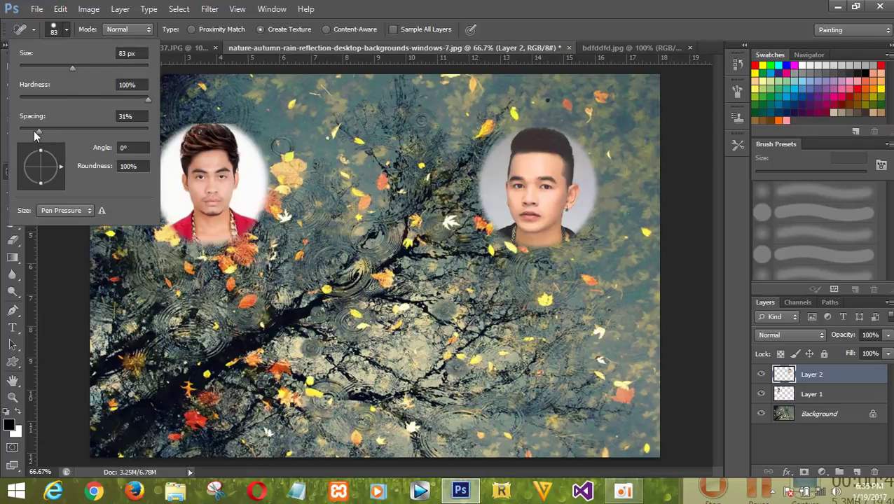
pyautogui.moveTo(39, 131); pyautogui.dragTo(47, 132)
pyautogui.moveTo(75, 66); pyautogui.dragTo(57, 68)
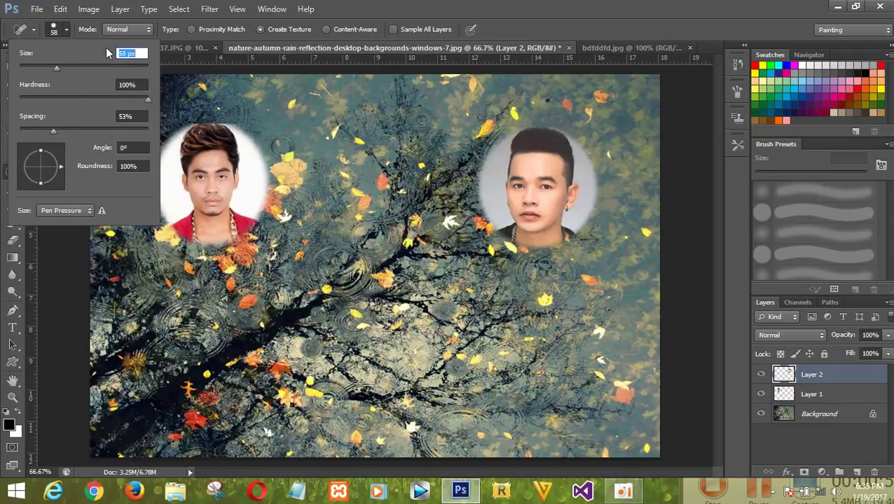
pyautogui.click(202, 80)
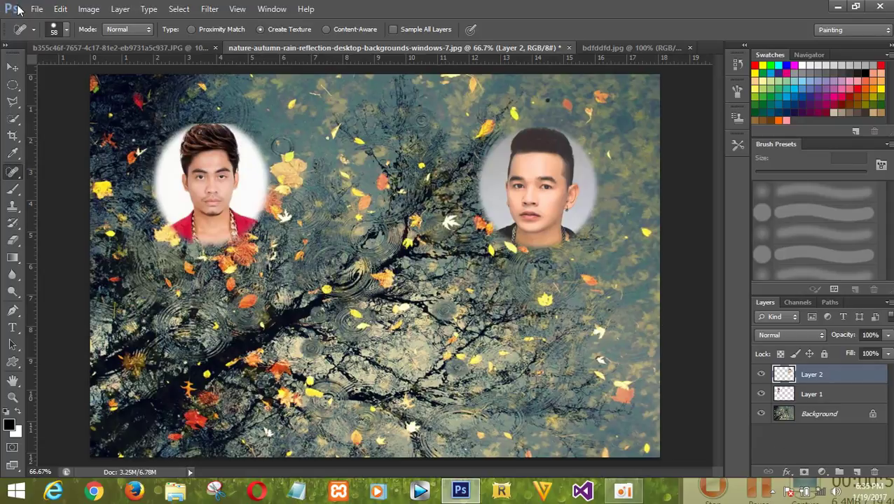
pyautogui.click(13, 67)
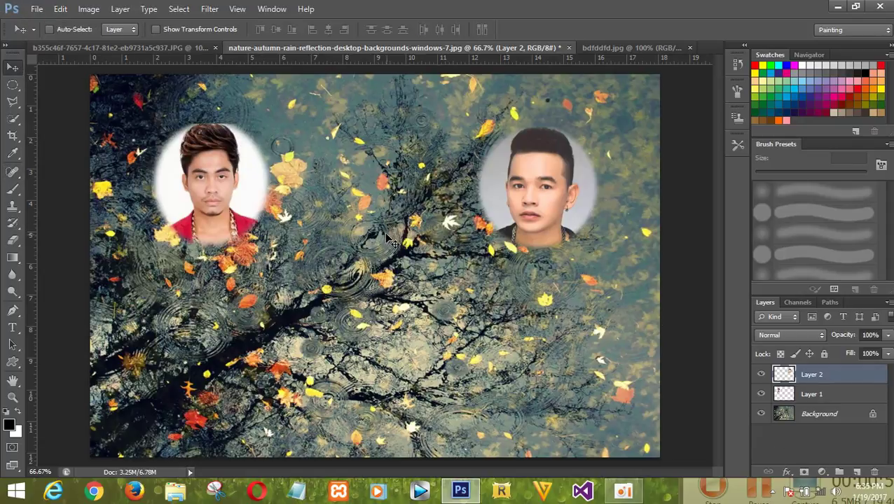
# - Select Layer 1 via auto-select, then bring up the red-jacket photo
pyautogui.click(64, 28)
pyautogui.click(239, 180)
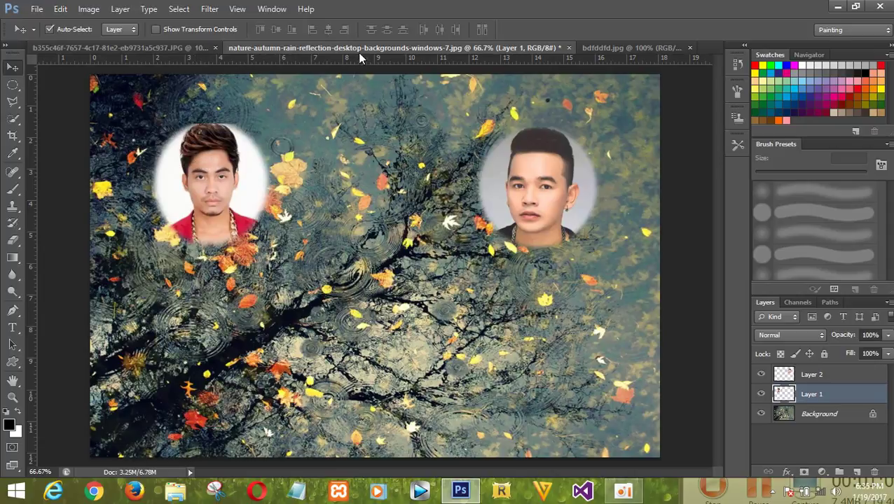
pyautogui.click(110, 50)
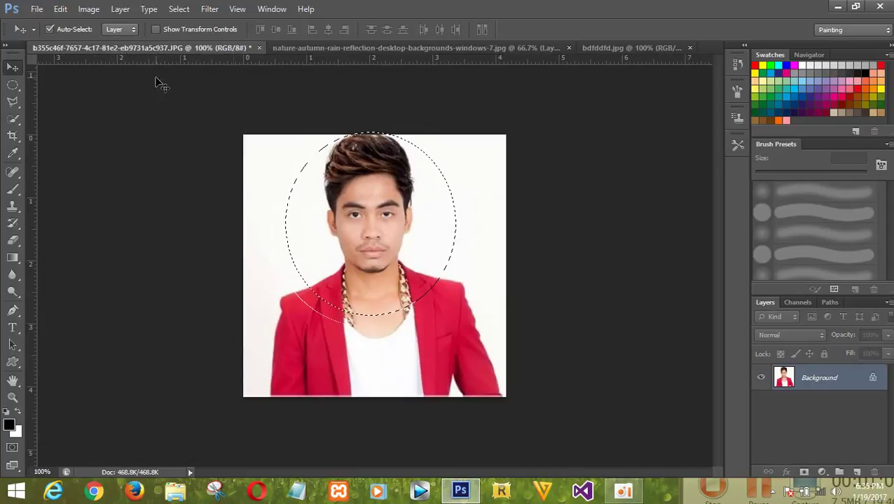
# - Give the Elliptical Marquee a 9 px feather, check bdfddfd.jpg, and return to the composite
pyautogui.rightClick(13, 85)
pyautogui.click(141, 31)
pyautogui.click(140, 32)
pyautogui.moveTo(139, 32); pyautogui.dragTo(145, 33)
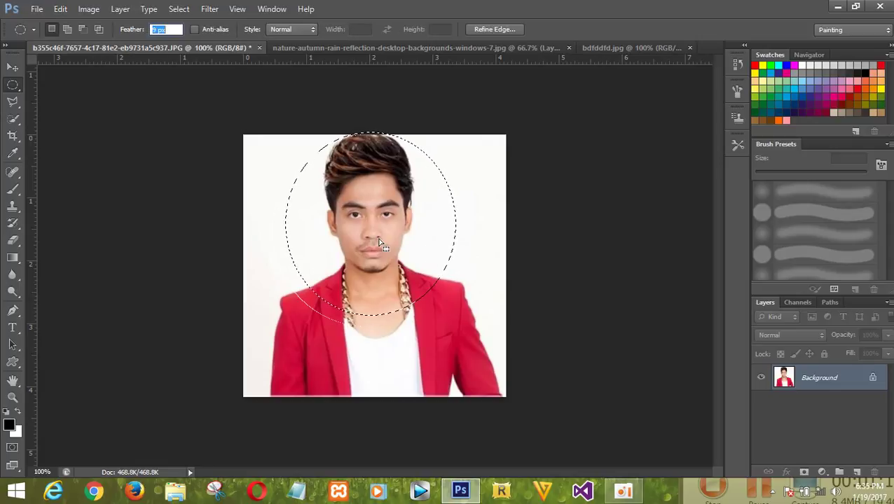
pyautogui.write('9')
pyautogui.click(424, 232)
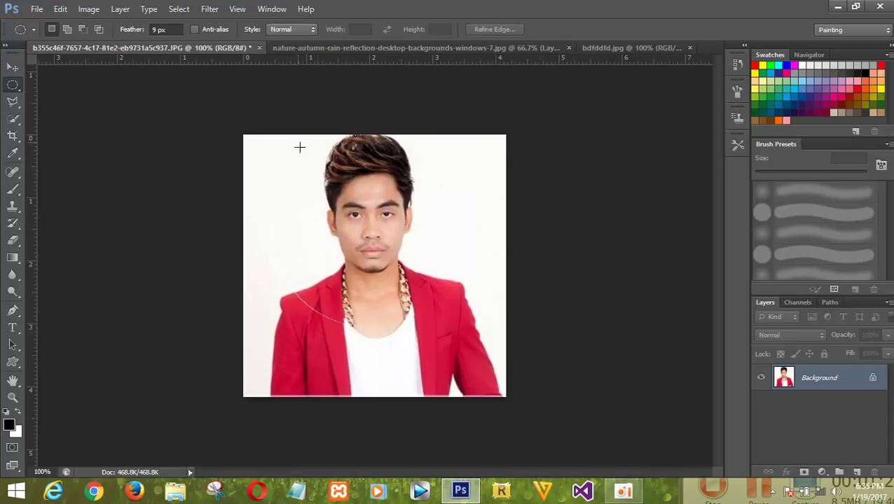
pyautogui.click(627, 48)
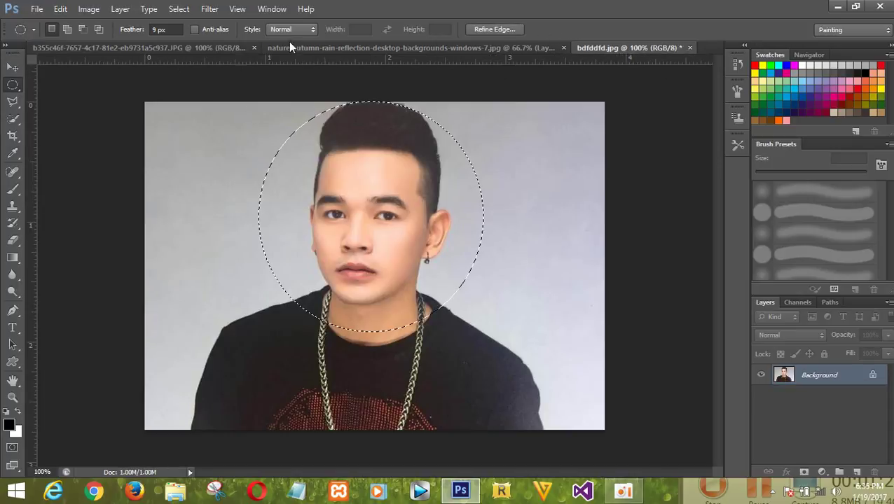
pyautogui.click(363, 49)
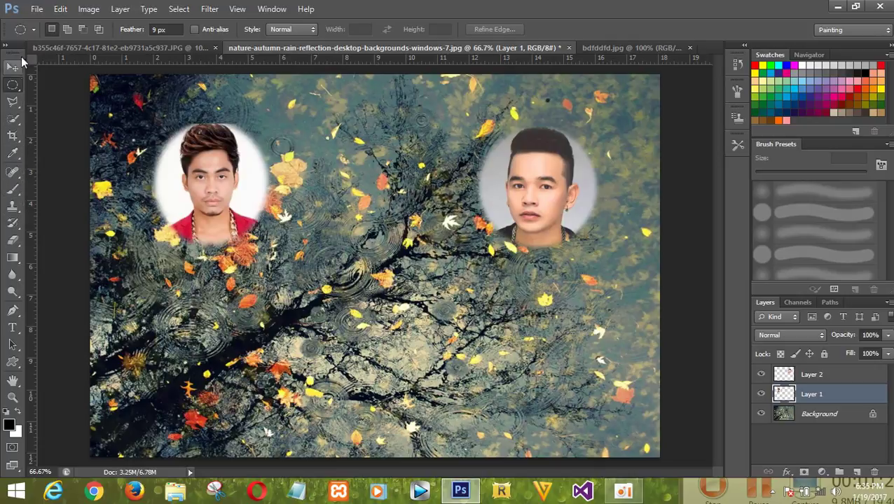
# - Look through tool presets and tools, then set the Brush Tool to 55 px
pyautogui.click(32, 28)
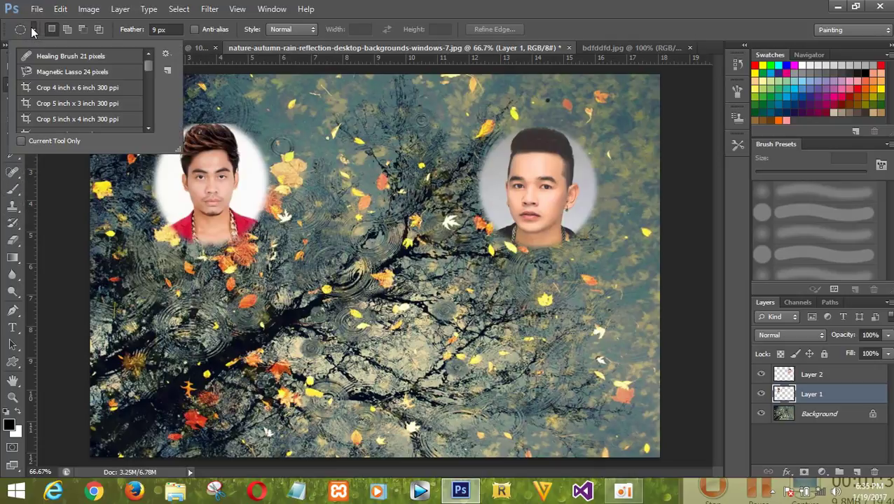
pyautogui.click(454, 11)
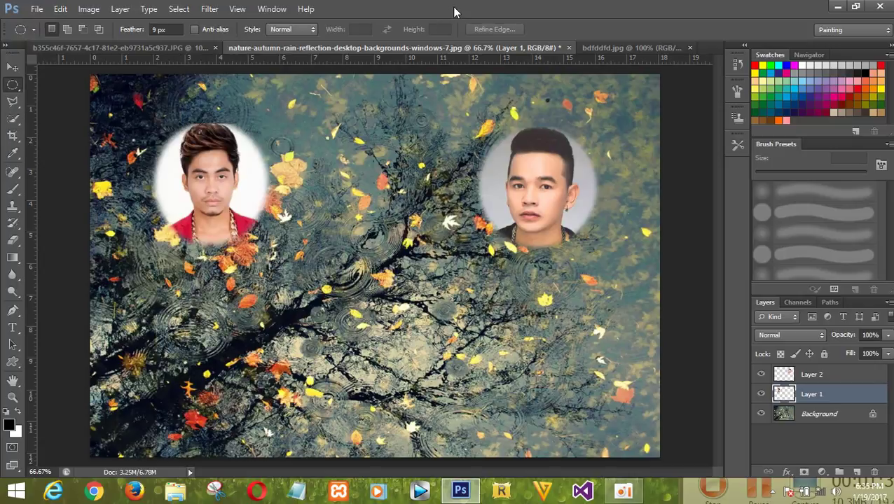
pyautogui.click(13, 118)
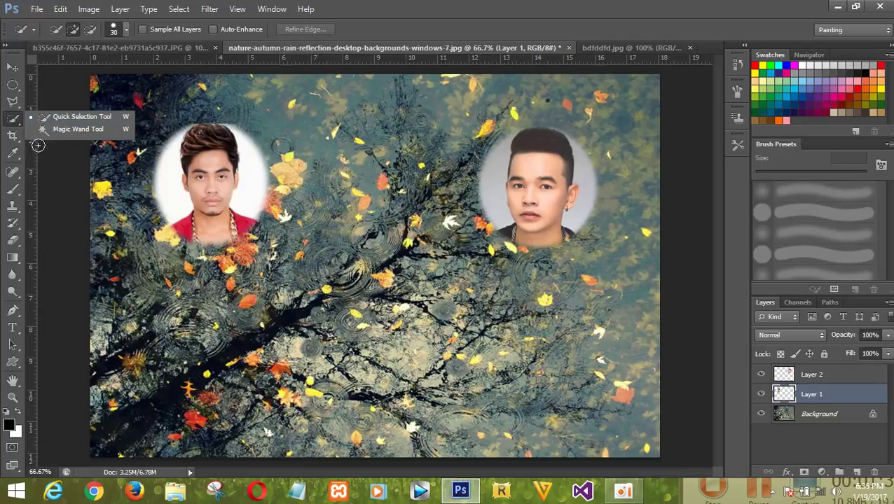
pyautogui.click(21, 179)
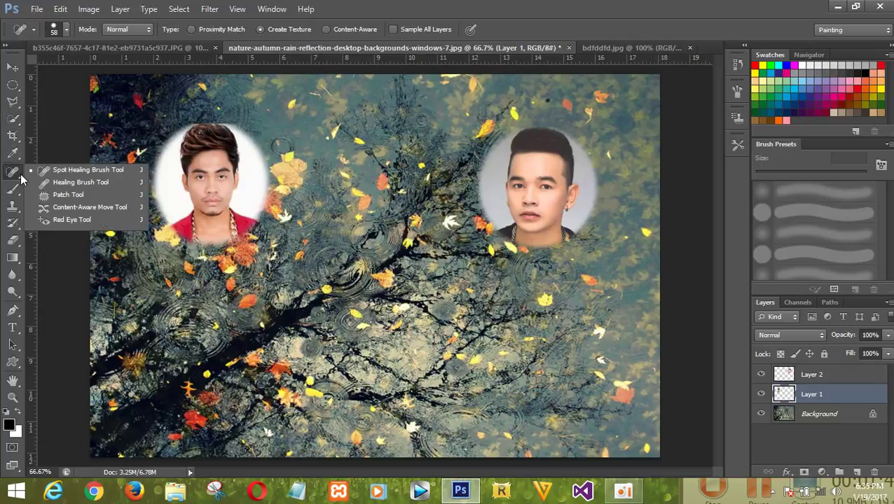
pyautogui.click(21, 194)
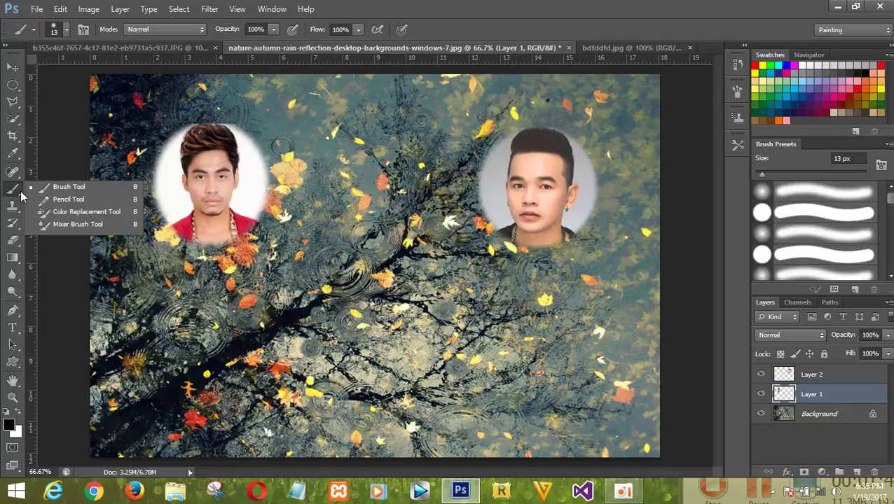
pyautogui.click(66, 29)
pyautogui.moveTo(27, 70); pyautogui.dragTo(54, 70)
pyautogui.press('Return')
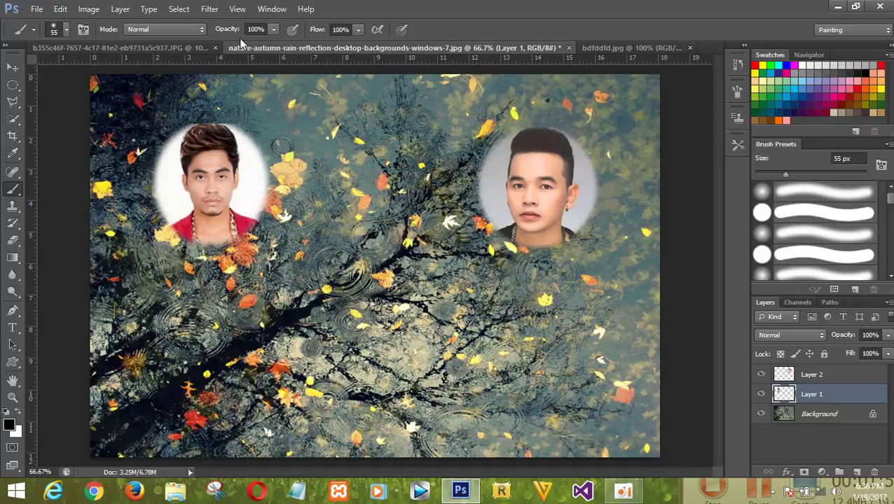
# - Make the brush a 104 px soft round tip and undo a dark test stroke
pyautogui.click(271, 31)
pyautogui.click(65, 32)
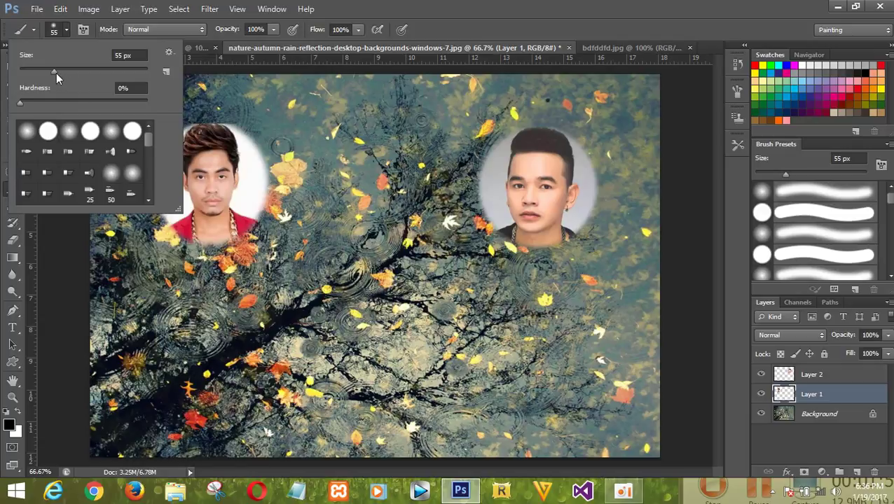
pyautogui.moveTo(56, 73); pyautogui.dragTo(85, 72)
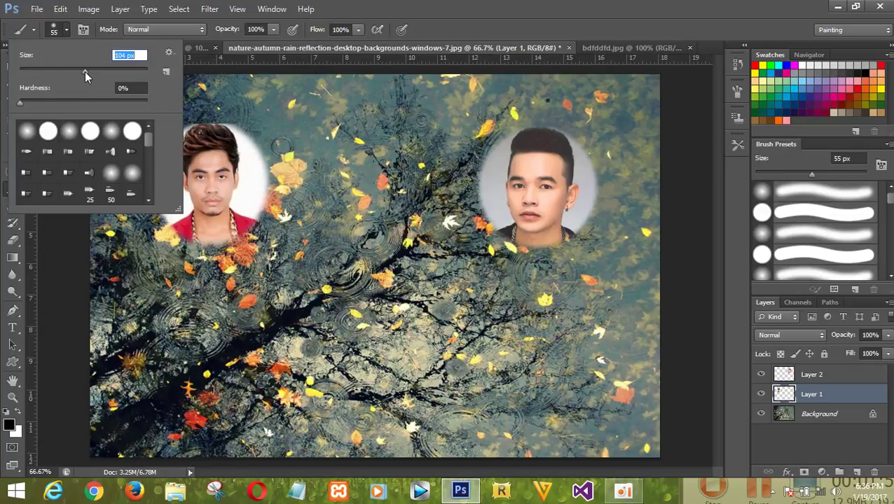
pyautogui.click(110, 173)
pyautogui.moveTo(301, 181); pyautogui.dragTo(297, 308)
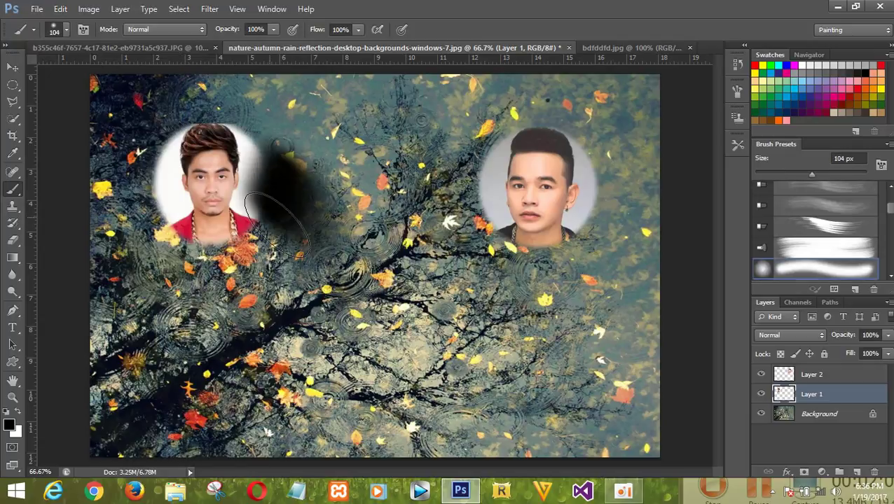
pyautogui.hotkey('ctrl', 'z')
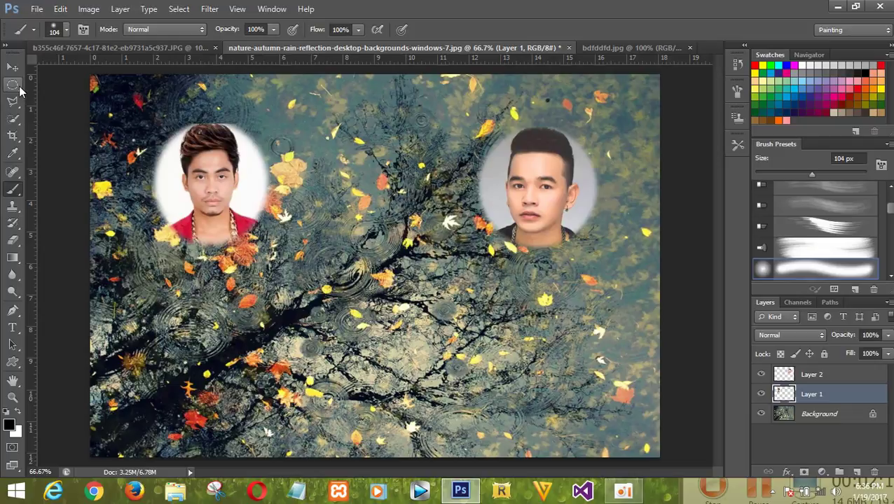
pyautogui.click(12, 67)
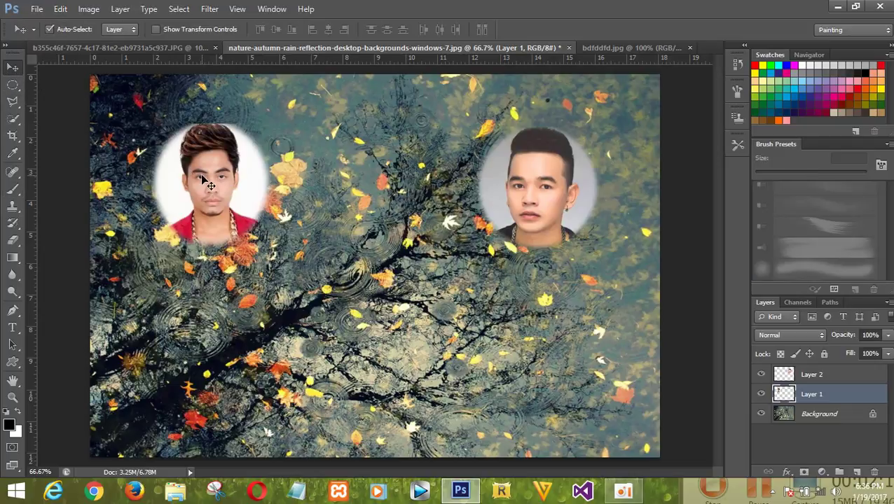
# - Circle the red-jacket face with a 10 px-feathered ellipse and drag it into the autumn composite
pyautogui.click(639, 49)
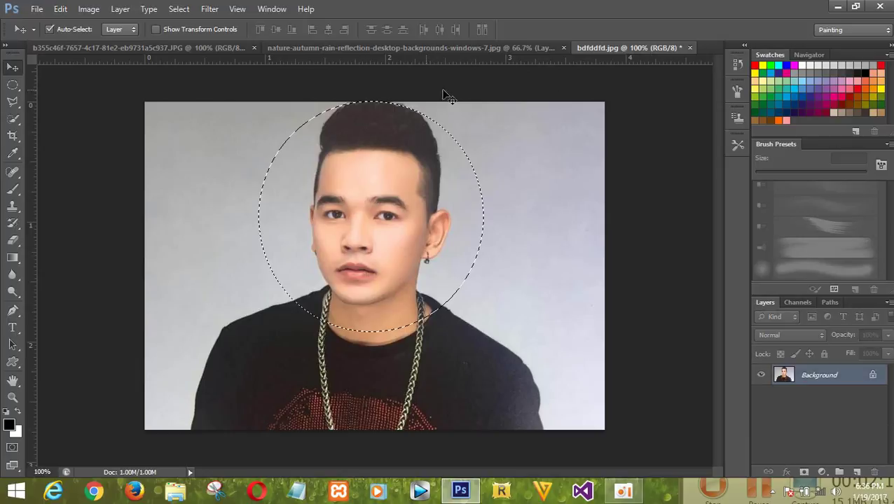
pyautogui.click(169, 49)
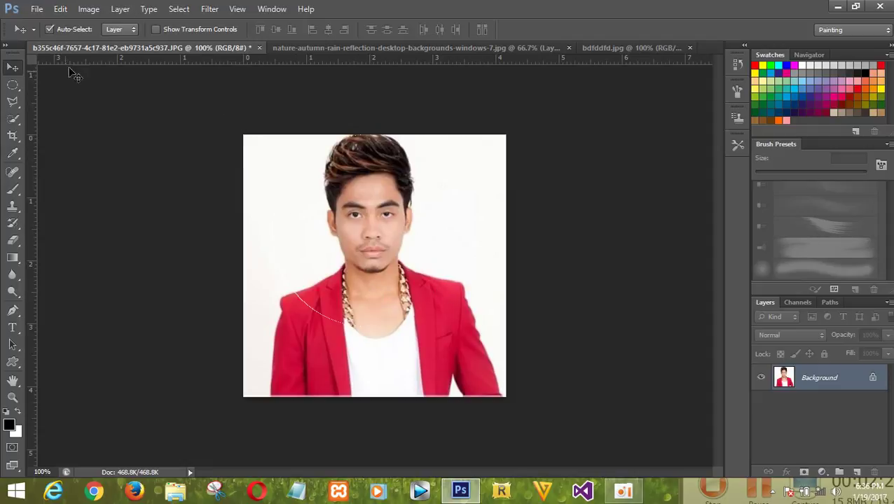
pyautogui.click(14, 87)
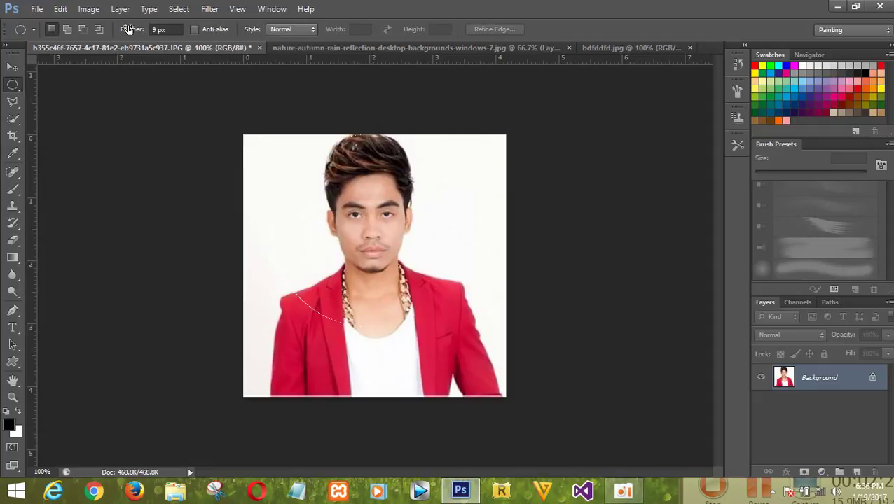
pyautogui.moveTo(129, 29); pyautogui.dragTo(134, 35)
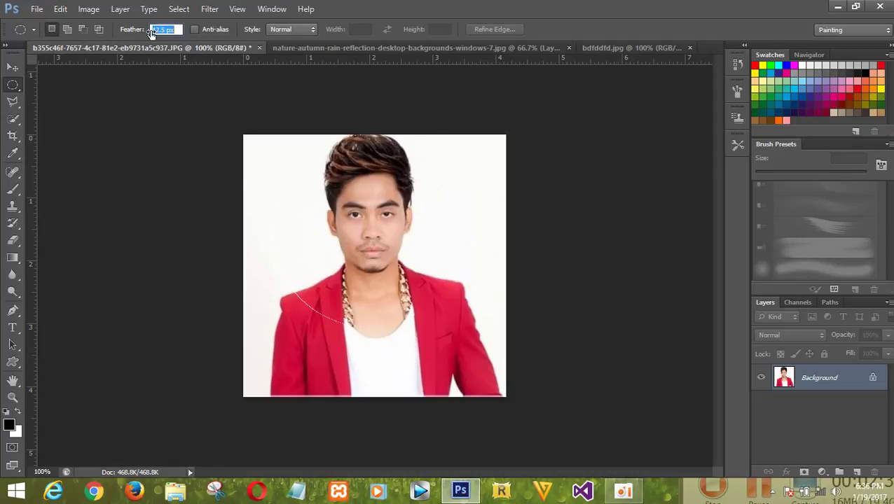
pyautogui.write('10')
pyautogui.moveTo(308, 207); pyautogui.dragTo(446, 345)
pyautogui.moveTo(398, 268); pyautogui.dragTo(386, 202)
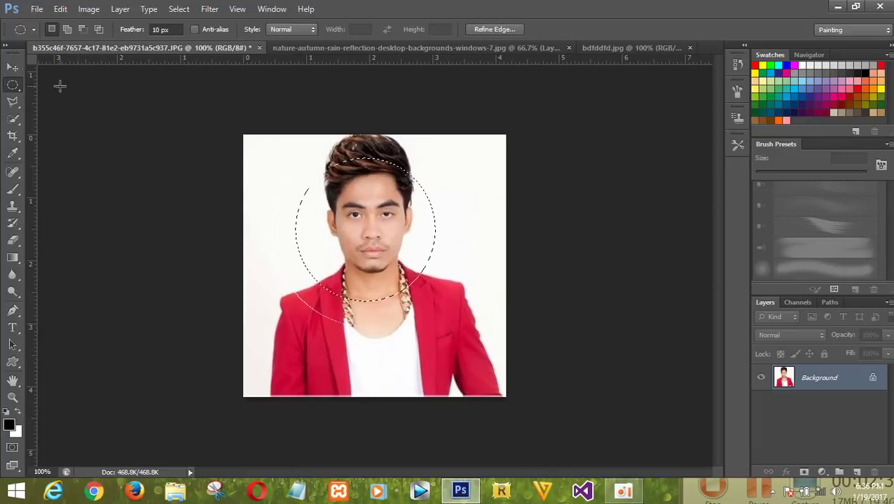
pyautogui.click(13, 67)
pyautogui.moveTo(328, 205)
pyautogui.mouseDown()
pyautogui.moveTo(180, 65)
pyautogui.moveTo(628, 58)
pyautogui.moveTo(520, 56)
pyautogui.moveTo(507, 44)
pyautogui.moveTo(406, 203)
pyautogui.moveTo(339, 233)
pyautogui.moveTo(349, 203)
pyautogui.mouseUp()
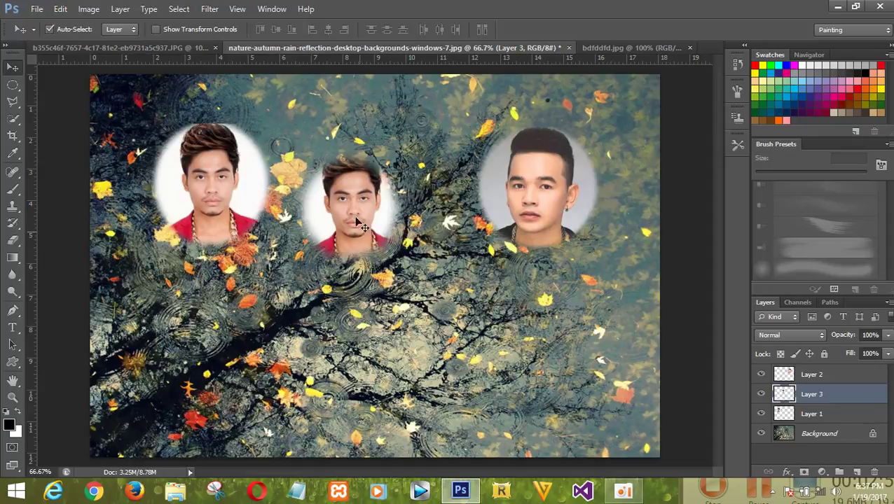
# - Scale up the middle red-jacket face with Ctrl+T and nudge it level with the other portraits
pyautogui.moveTo(338, 184); pyautogui.dragTo(347, 193)
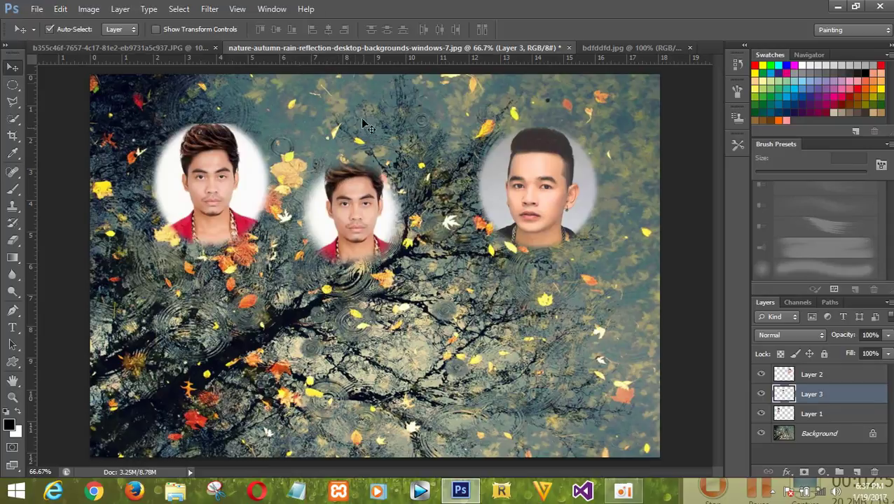
pyautogui.moveTo(358, 249)
pyautogui.mouseDown()
pyautogui.moveTo(376, 309)
pyautogui.moveTo(340, 212)
pyautogui.moveTo(344, 224)
pyautogui.mouseUp()
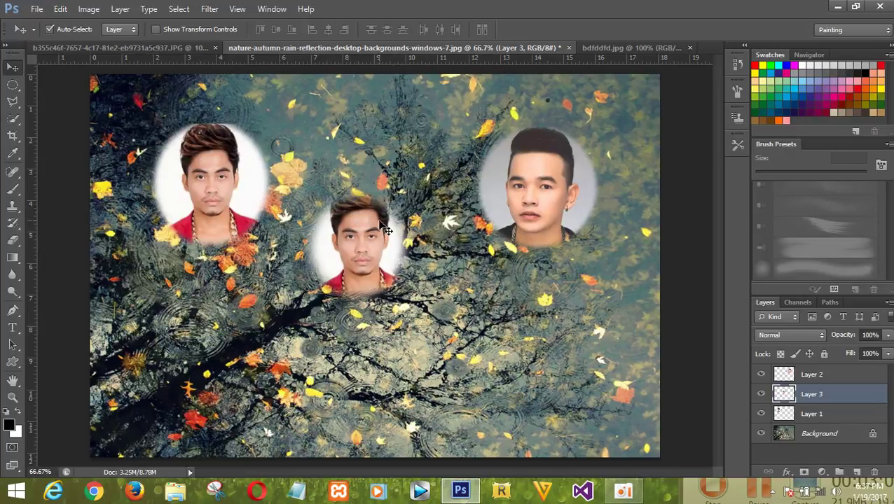
pyautogui.hotkey('ctrl', 't')
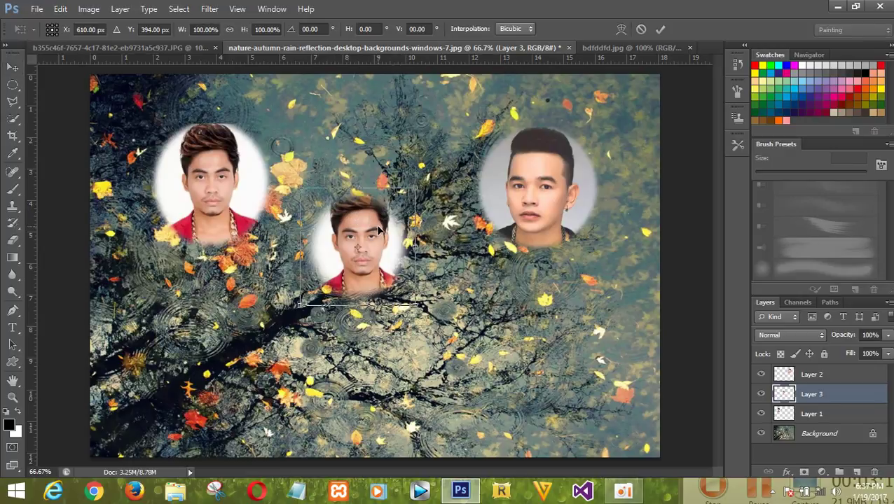
pyautogui.moveTo(416, 305); pyautogui.dragTo(455, 350)
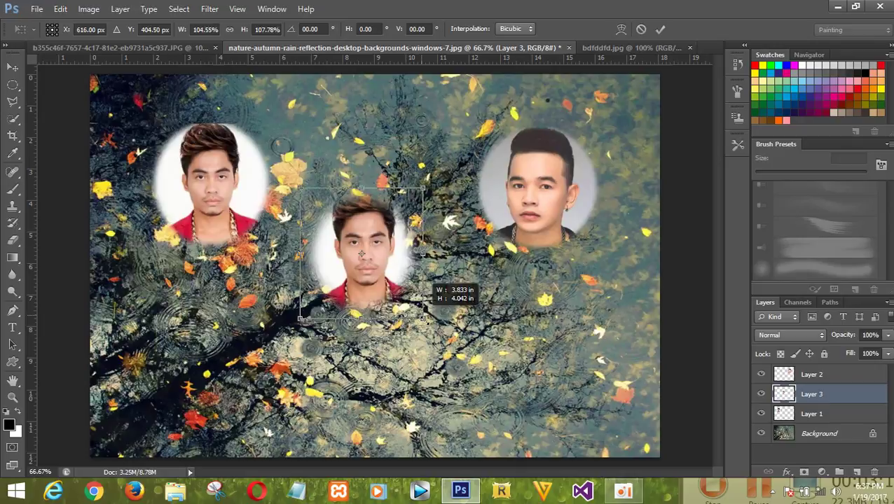
pyautogui.moveTo(410, 289)
pyautogui.mouseDown()
pyautogui.moveTo(393, 225)
pyautogui.moveTo(407, 218)
pyautogui.mouseUp()
pyautogui.moveTo(456, 111); pyautogui.dragTo(446, 139)
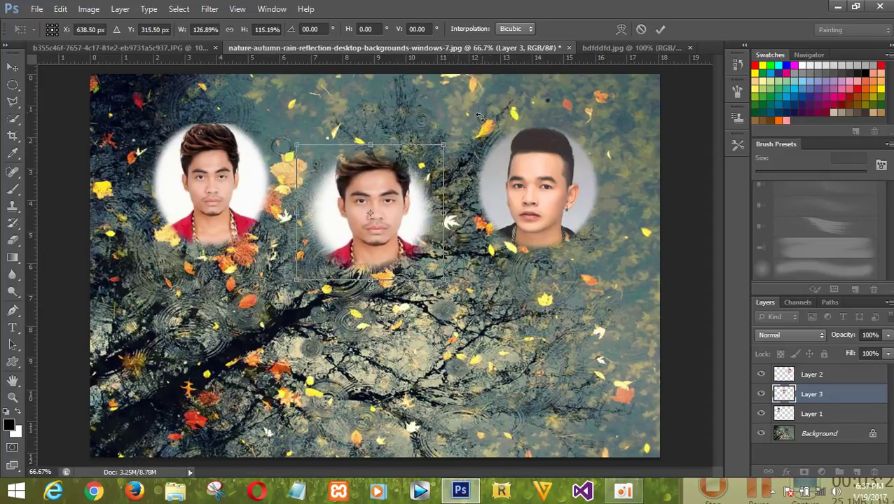
pyautogui.click(659, 29)
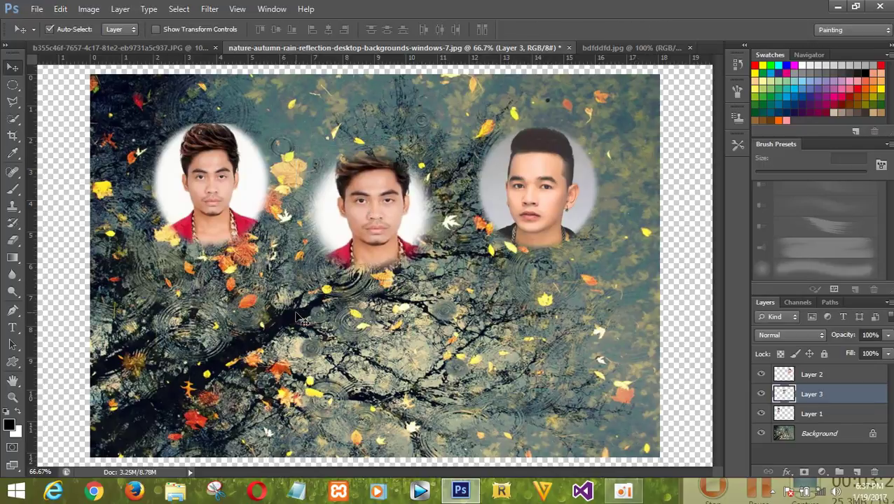
pyautogui.press('Up')
pyautogui.press('Up')
pyautogui.press('Up')
pyautogui.press('Up')
pyautogui.press('Up')
pyautogui.press('Up')
pyautogui.press('Up')
pyautogui.press('Up')
pyautogui.press('Up')
pyautogui.press('Up')
pyautogui.press('Up')
pyautogui.press('Up')
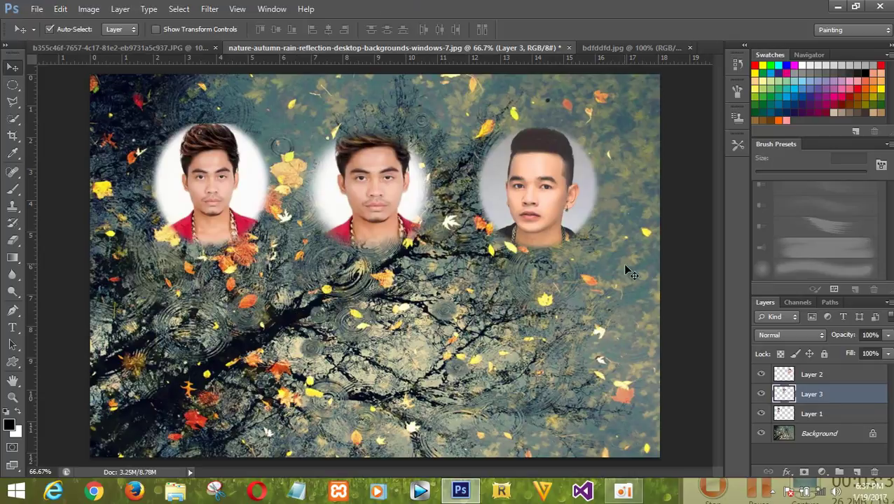
pyautogui.press('Right')
pyautogui.press('Right')
pyautogui.press('Right')
pyautogui.press('Right')
pyautogui.press('Right')
pyautogui.press('Right')
pyautogui.press('Right')
pyautogui.press('Right')
pyautogui.press('Right')
pyautogui.press('Right')
pyautogui.press('Right')
pyautogui.press('Right')
pyautogui.press('Right')
pyautogui.press('Right')
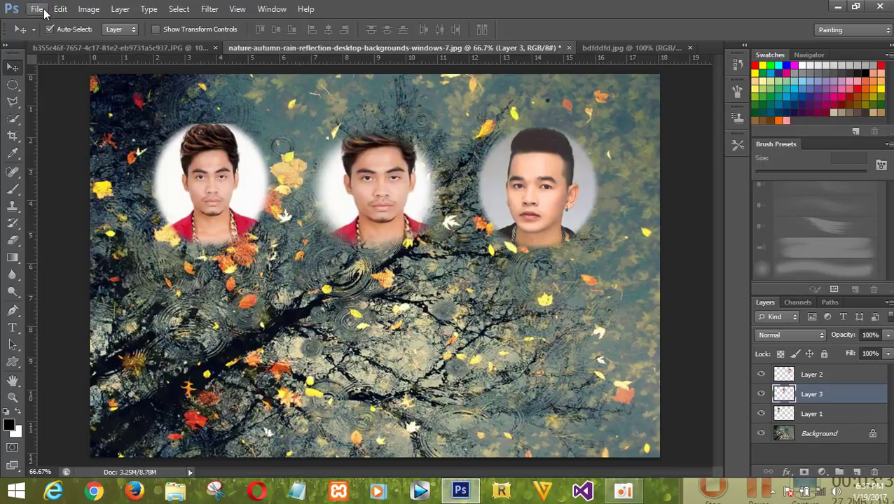
# - Open maxresdefault (3).jpg from the Pictures folder after checking the Sunday folder
pyautogui.click(36, 9)
pyautogui.click(60, 38)
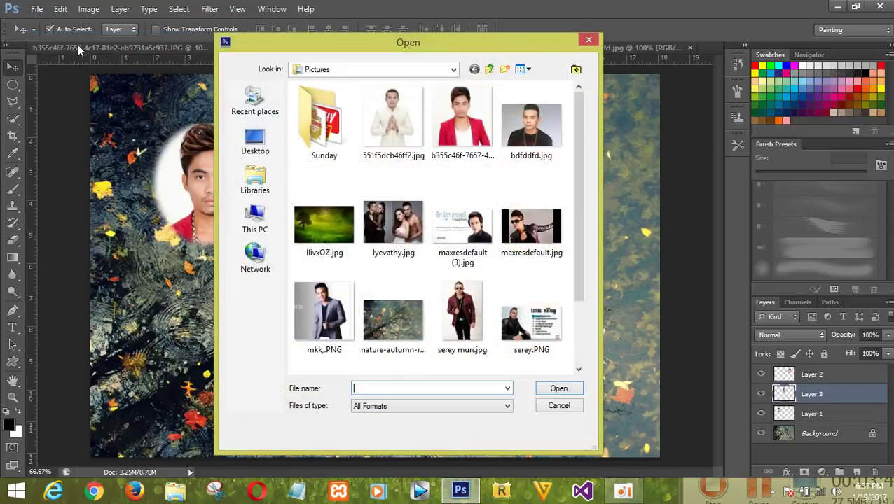
pyautogui.click(314, 128)
pyautogui.doubleClick(314, 128)
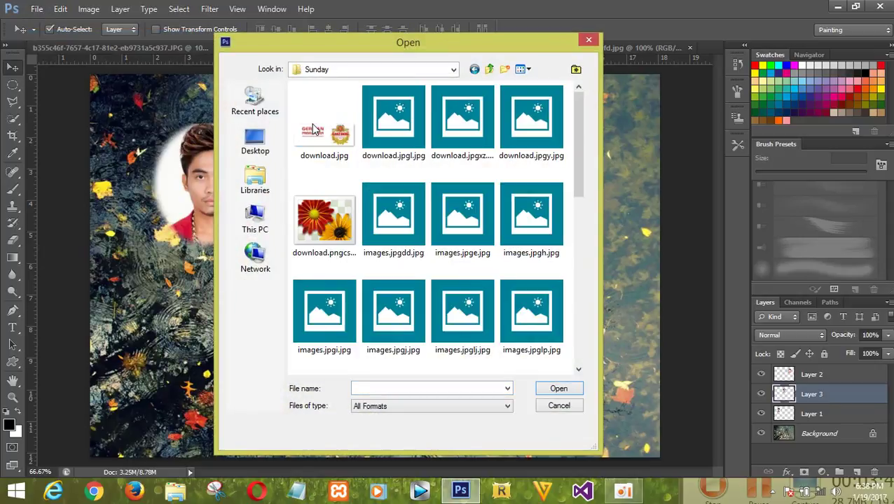
pyautogui.moveTo(576, 105)
pyautogui.mouseDown()
pyautogui.moveTo(584, 165)
pyautogui.moveTo(578, 133)
pyautogui.mouseUp()
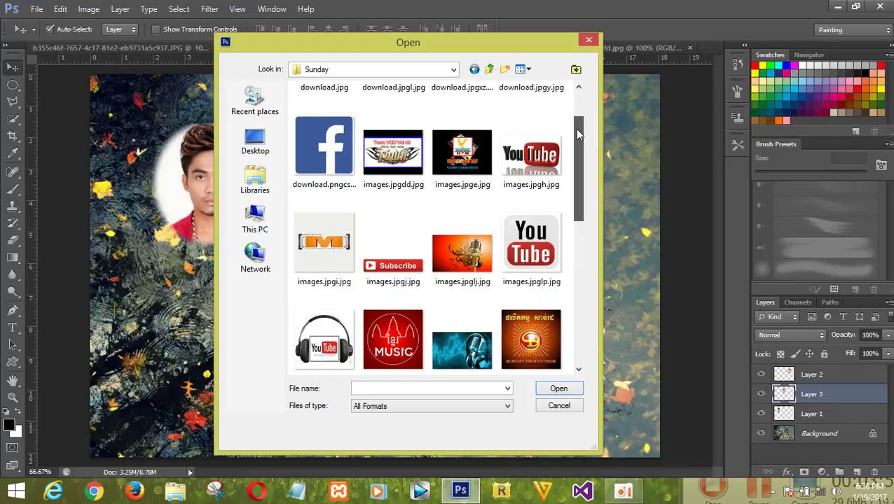
pyautogui.click(474, 69)
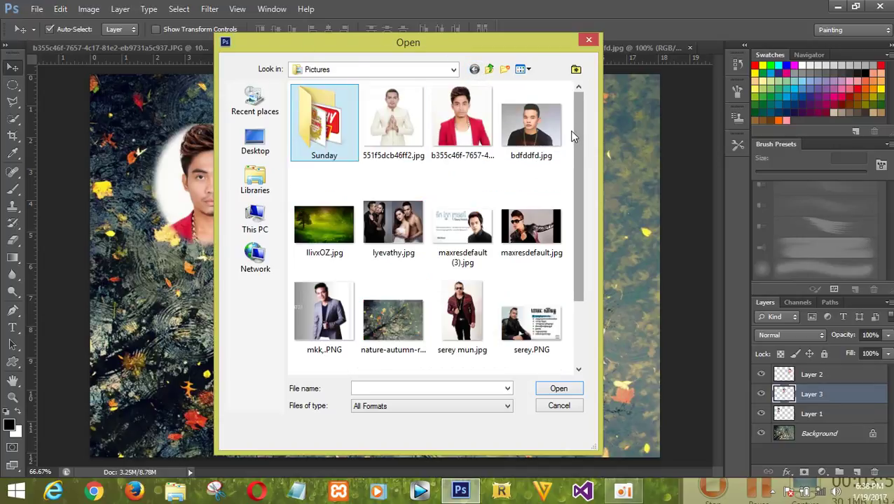
pyautogui.scroll(-1, 576, 113)
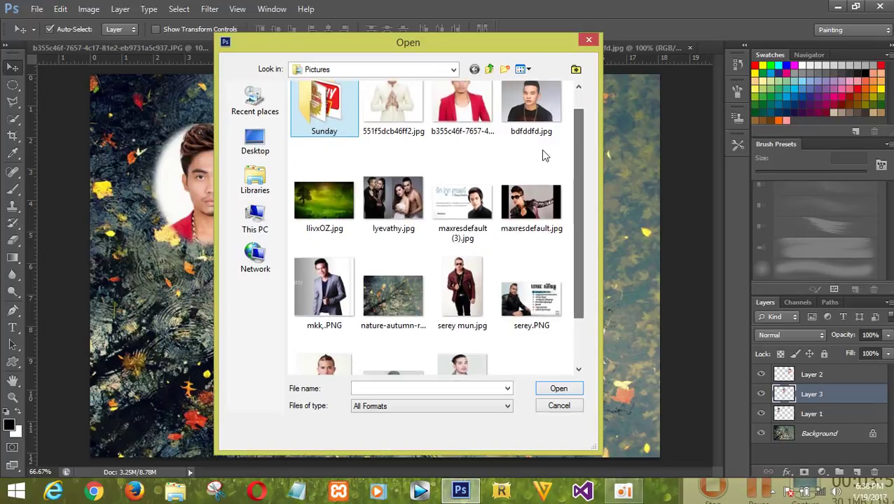
pyautogui.click(480, 205)
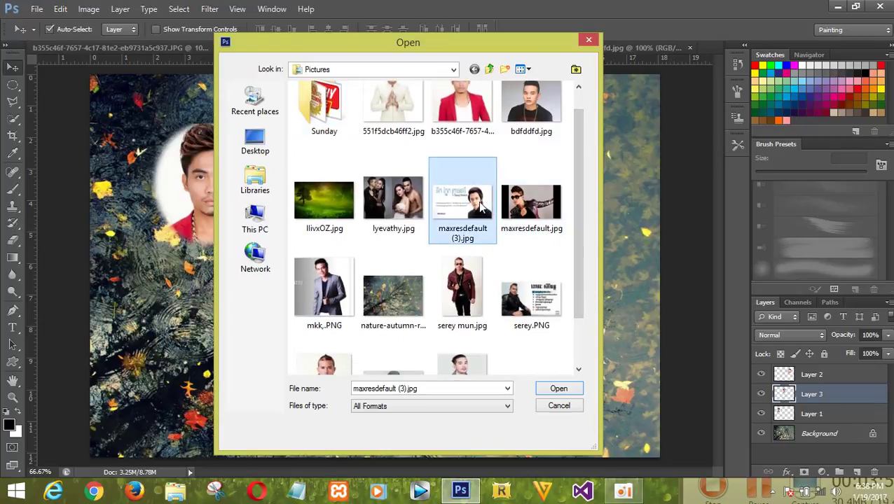
pyautogui.click(558, 389)
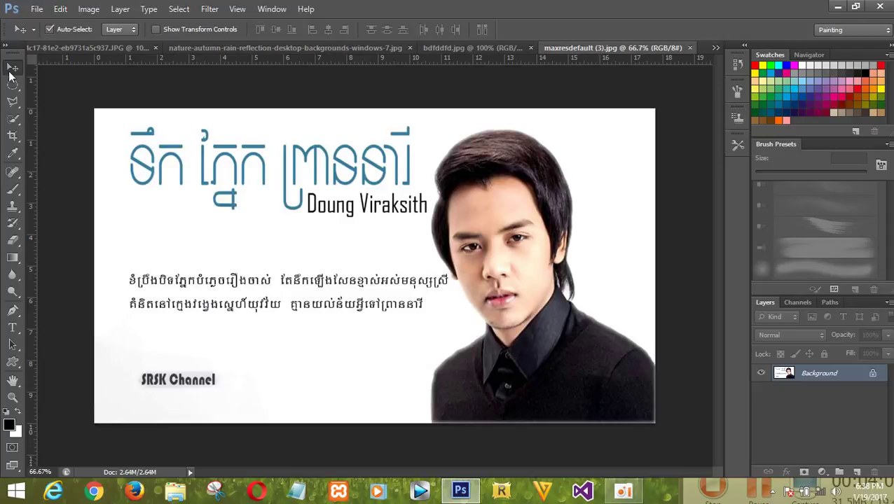
# - Draw a 10.8 px-feathered circular selection around the black-shirted man's head
pyautogui.click(13, 85)
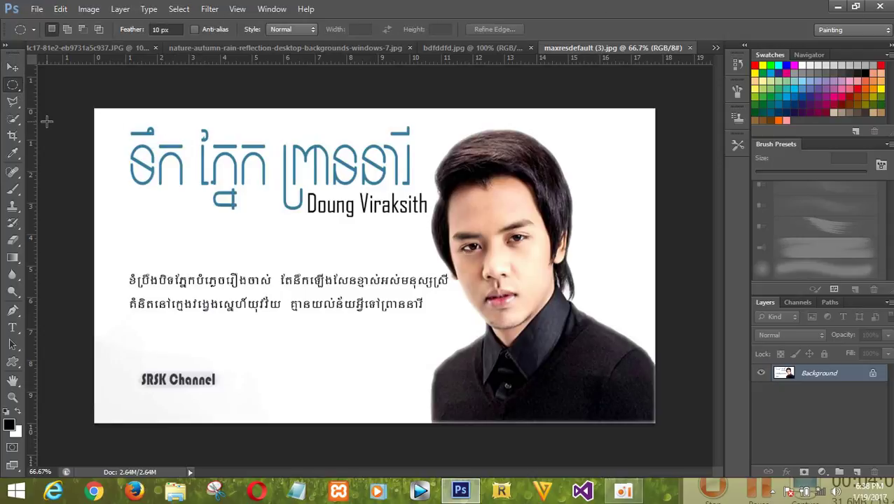
pyautogui.click(171, 29)
pyautogui.moveTo(134, 32); pyautogui.dragTo(142, 33)
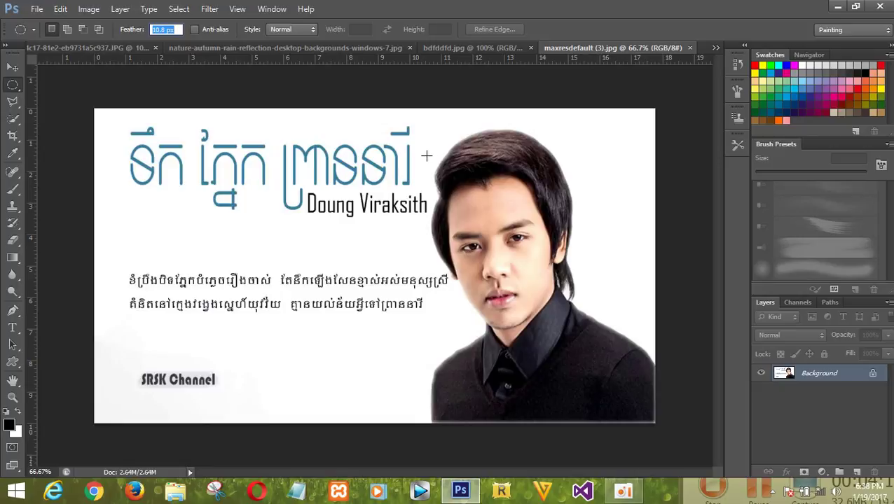
pyautogui.moveTo(425, 139); pyautogui.dragTo(595, 339)
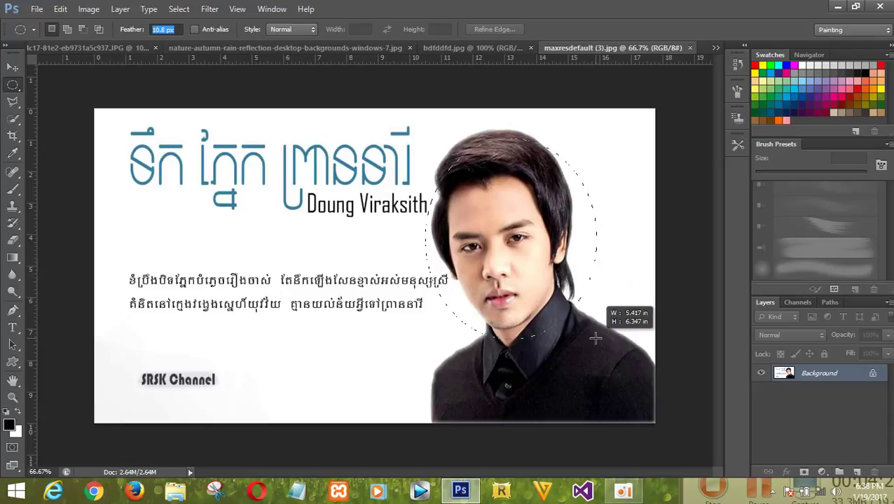
pyautogui.moveTo(595, 339); pyautogui.dragTo(605, 353)
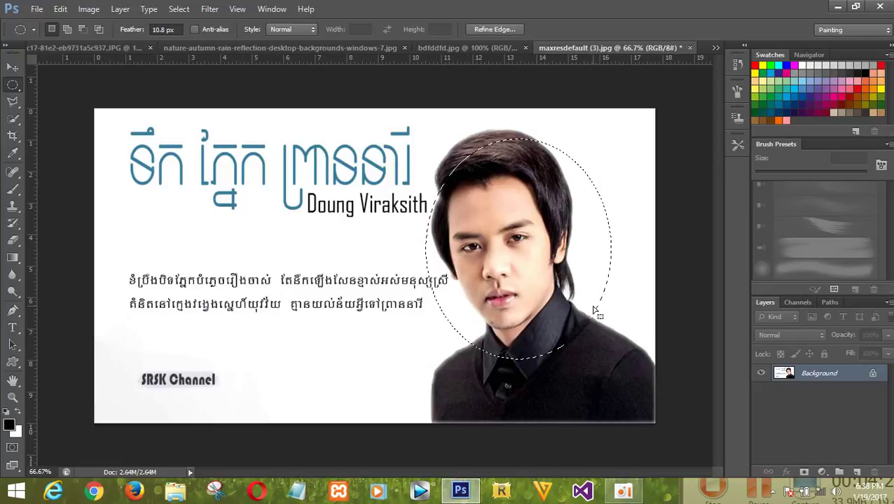
pyautogui.press('Up')
pyautogui.press('Up')
pyautogui.press('Up')
pyautogui.press('Up')
pyautogui.press('Up')
pyautogui.press('Up')
pyautogui.press('Up')
pyautogui.press('Up')
pyautogui.press('Up')
pyautogui.press('Up')
pyautogui.press('Up')
pyautogui.press('Up')
pyautogui.press('Up')
pyautogui.press('Up')
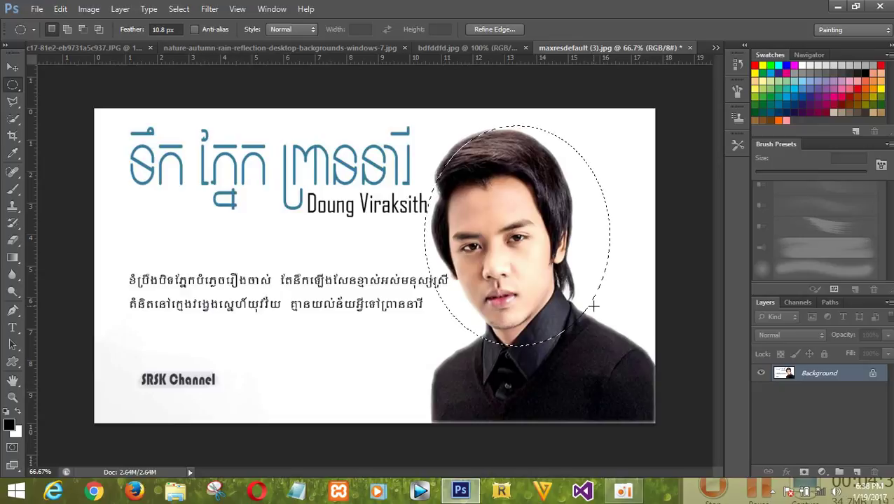
pyautogui.press('Up')
pyautogui.press('Up')
pyautogui.press('Left')
pyautogui.press('Left')
pyautogui.press('Up')
pyautogui.press('Up')
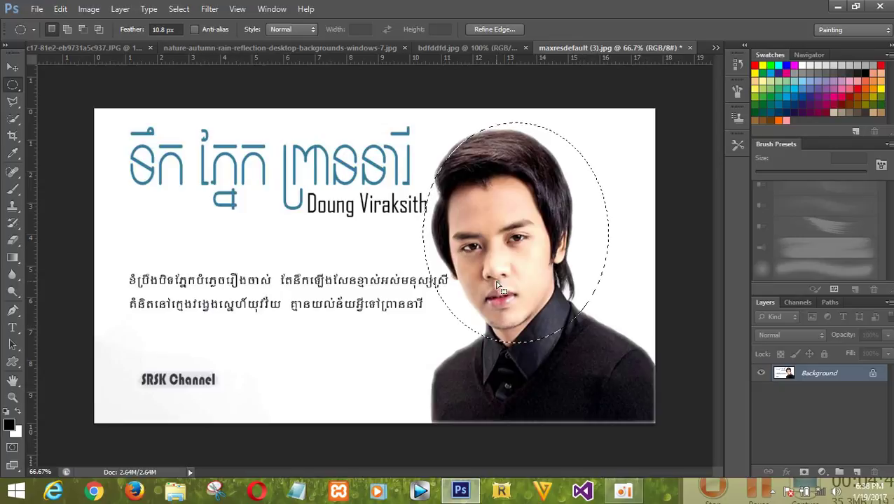
# - Apply Fill to the circular selection, then deselect it with Ctrl+D
pyautogui.hotkey('shift', 'F5')
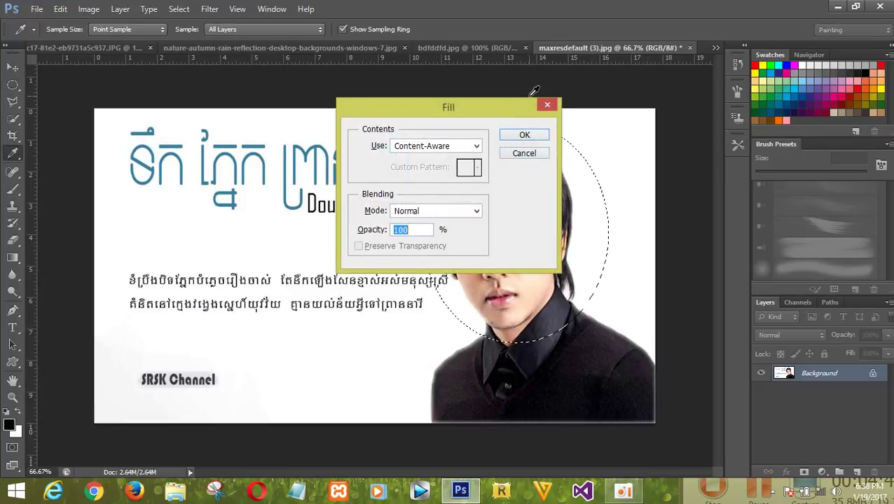
pyautogui.click(546, 106)
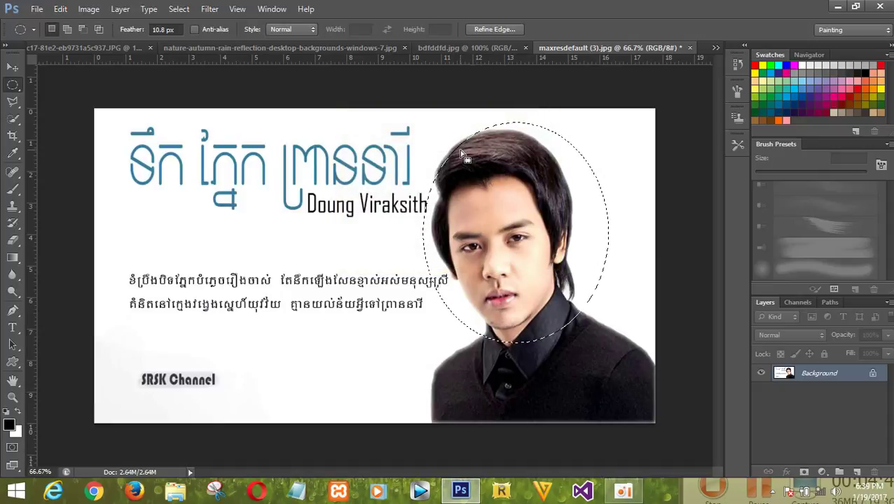
pyautogui.hotkey('ctrl', 'd')
pyautogui.press('m')
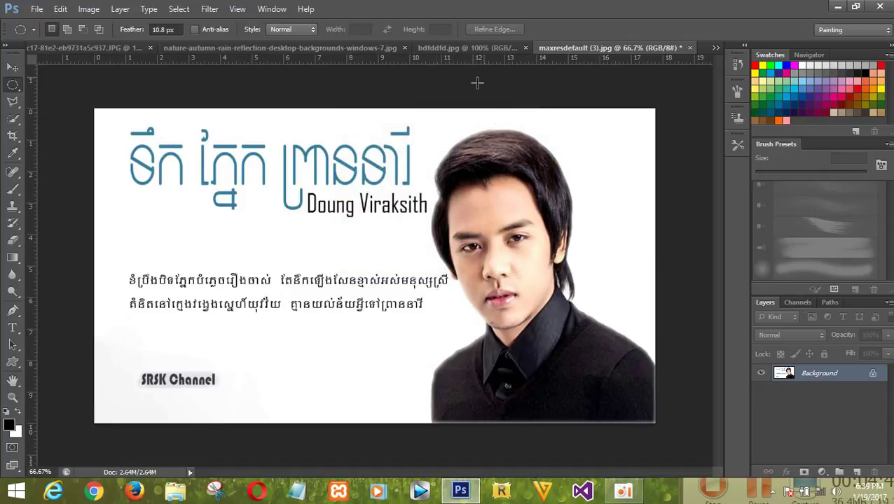
# - Cancel closing maxresdefault (3) so it stays open unsaved, then show the File menu
pyautogui.click(688, 47)
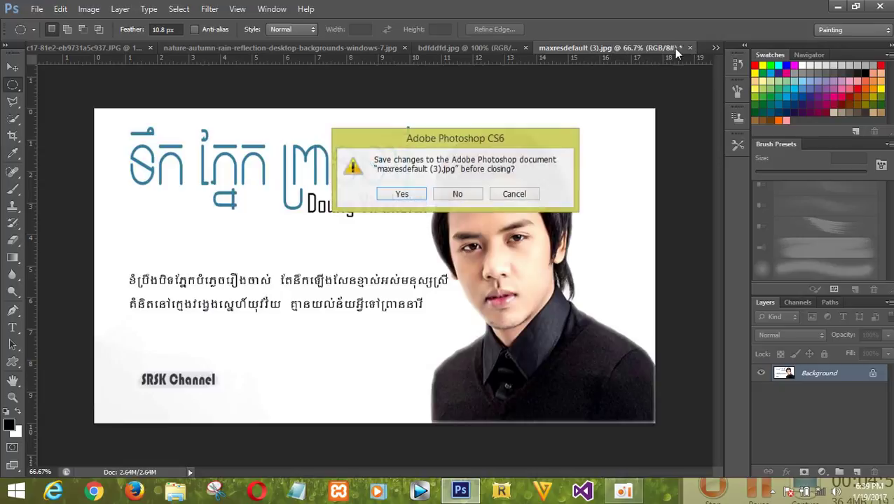
pyautogui.click(517, 194)
pyautogui.click(36, 9)
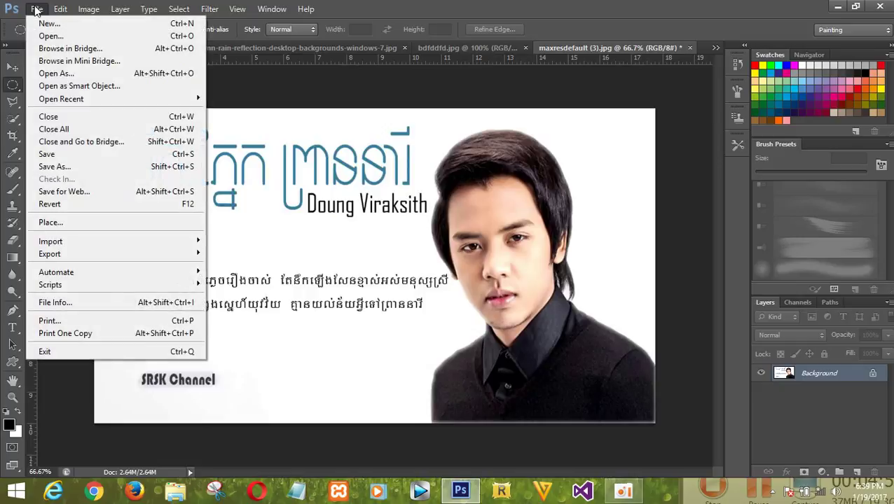
pyautogui.click(548, 77)
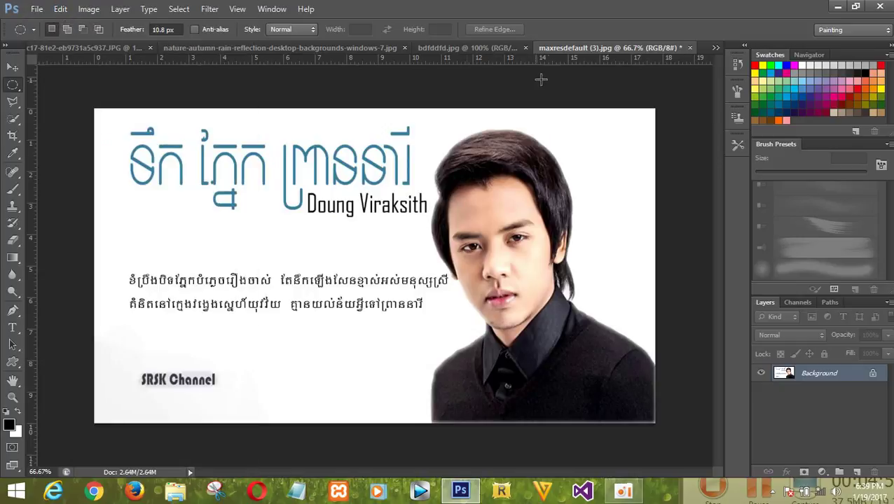
pyautogui.click(37, 9)
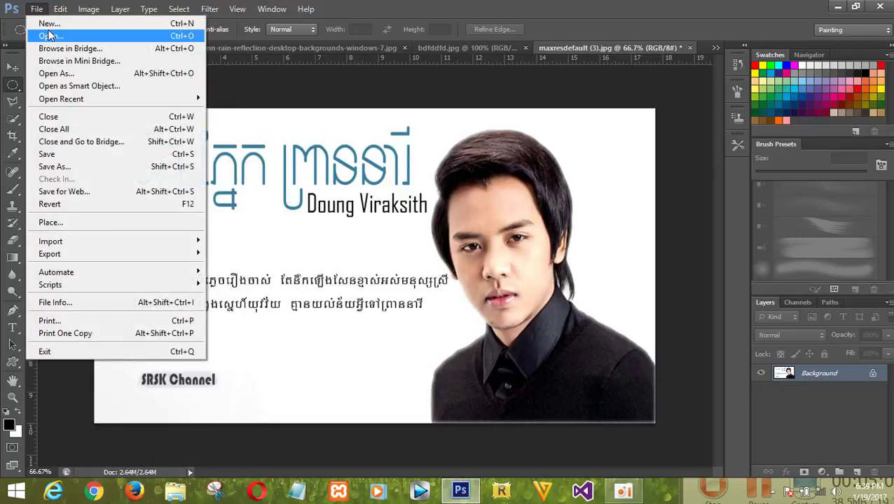
# - Open 2015-09-05 09.31.54.jpg from the Pictures folder on Local Disk (D:)
pyautogui.click(51, 35)
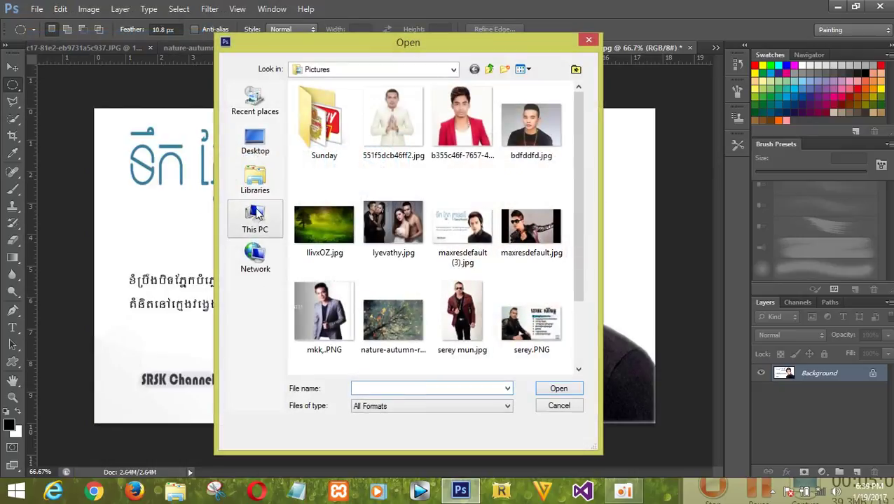
pyautogui.click(255, 220)
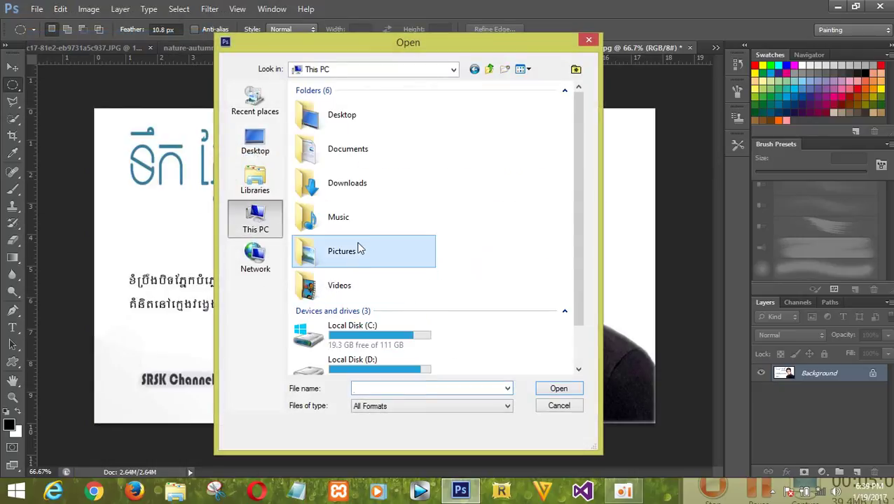
pyautogui.doubleClick(359, 249)
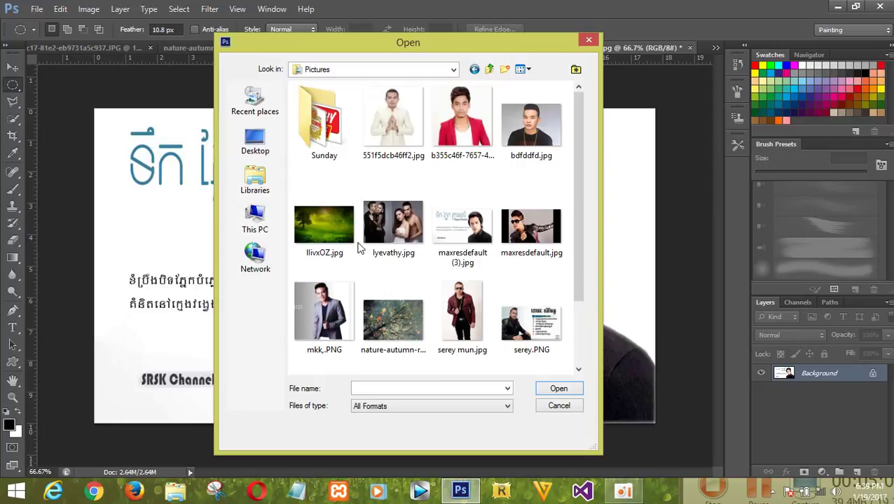
pyautogui.click(246, 217)
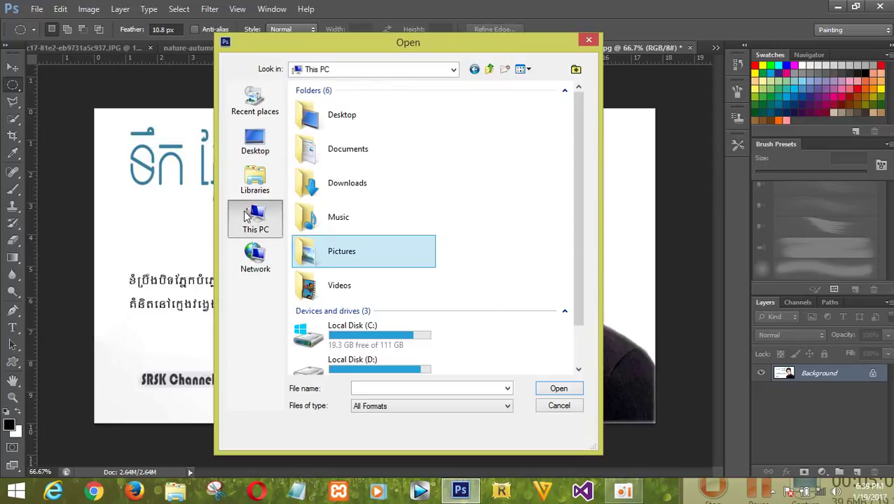
pyautogui.click(363, 365)
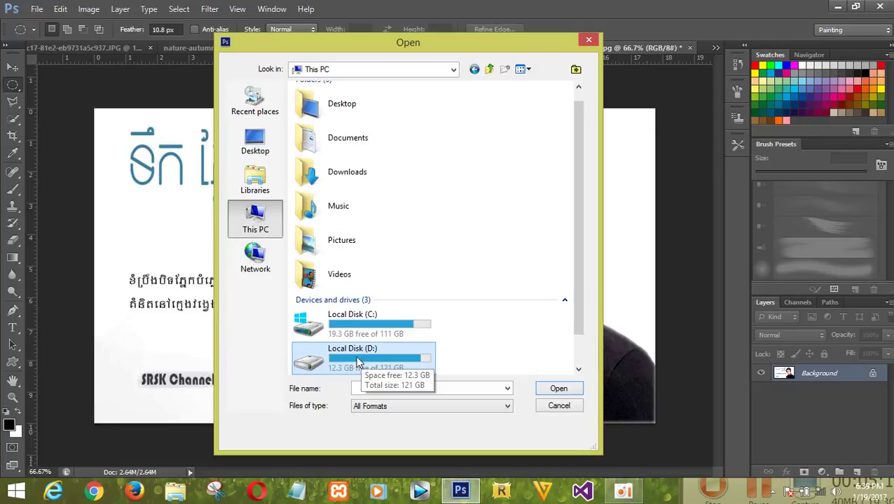
pyautogui.doubleClick(359, 356)
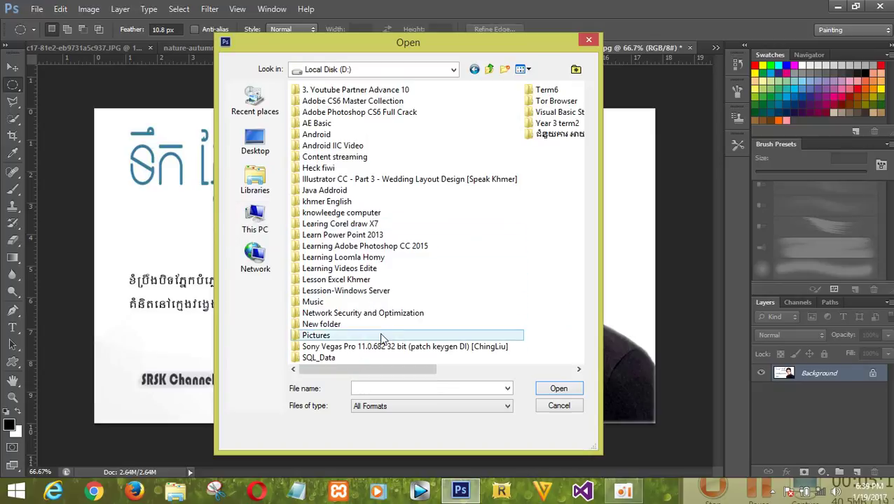
pyautogui.doubleClick(382, 336)
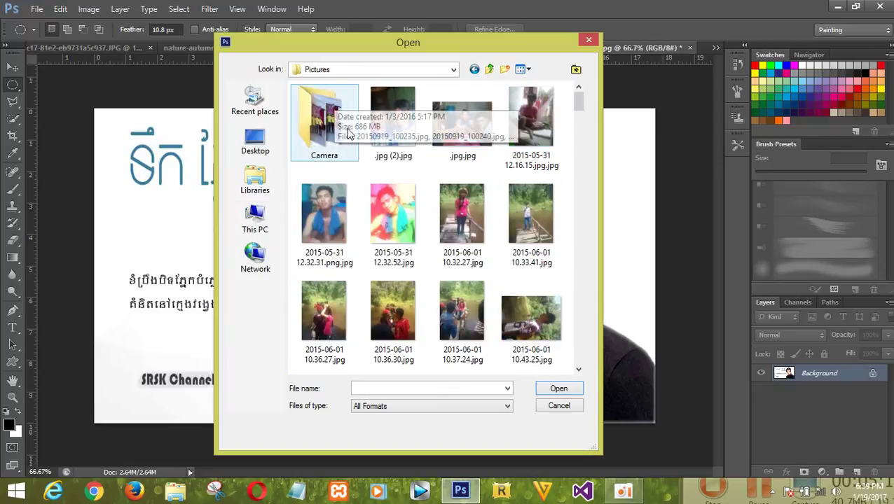
pyautogui.moveTo(575, 104); pyautogui.dragTo(580, 122)
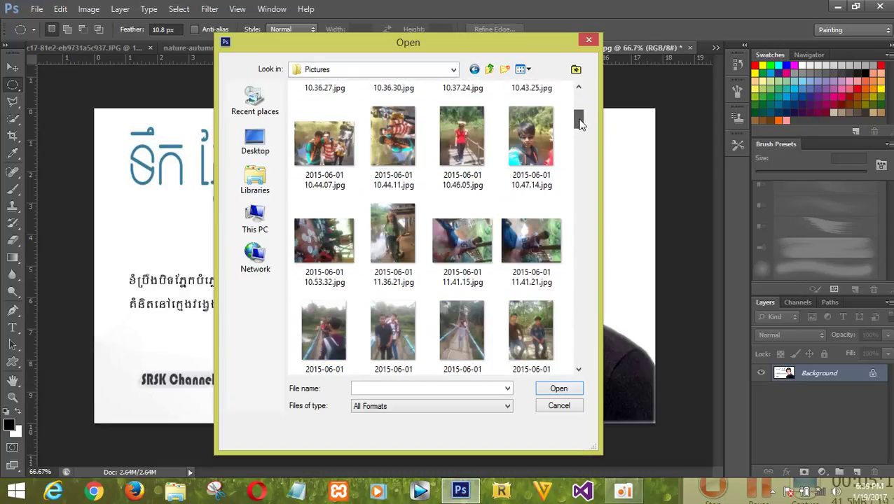
pyautogui.moveTo(580, 122); pyautogui.dragTo(580, 150)
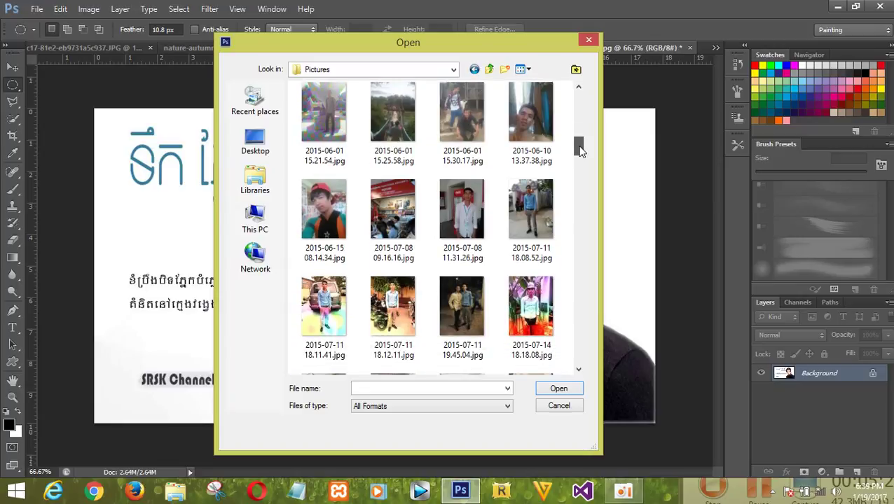
pyautogui.moveTo(580, 149); pyautogui.dragTo(580, 165)
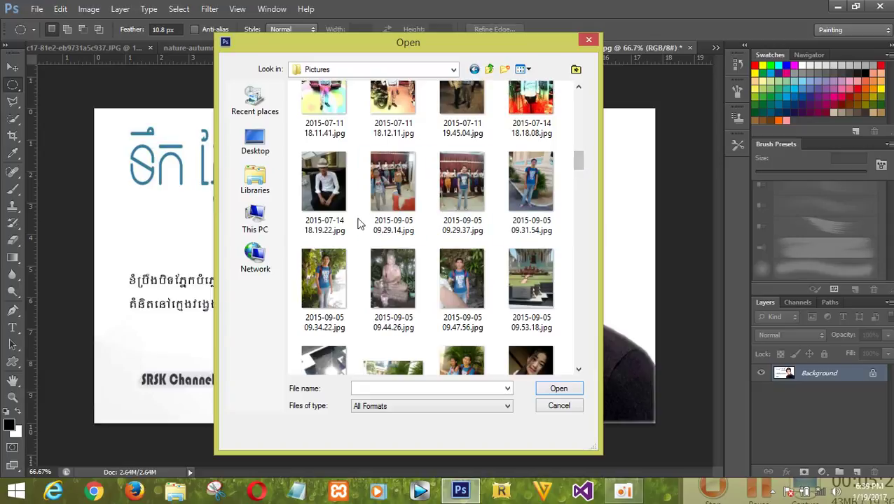
pyautogui.click(529, 177)
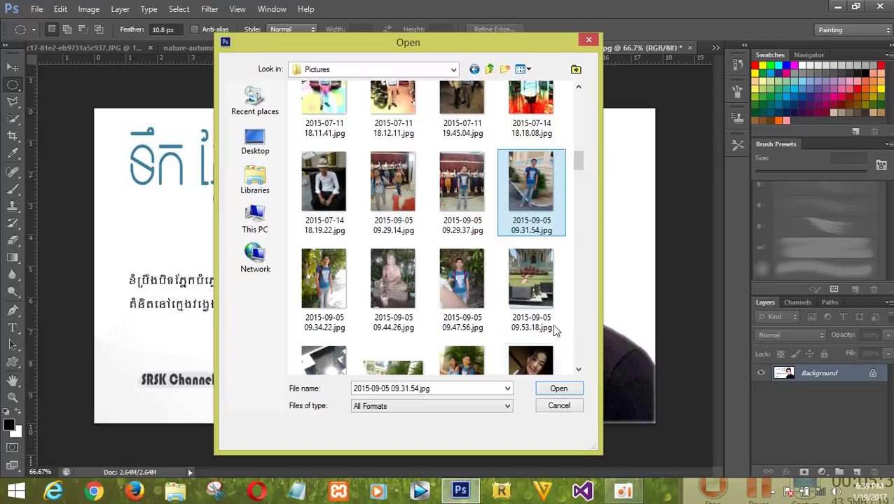
pyautogui.click(558, 389)
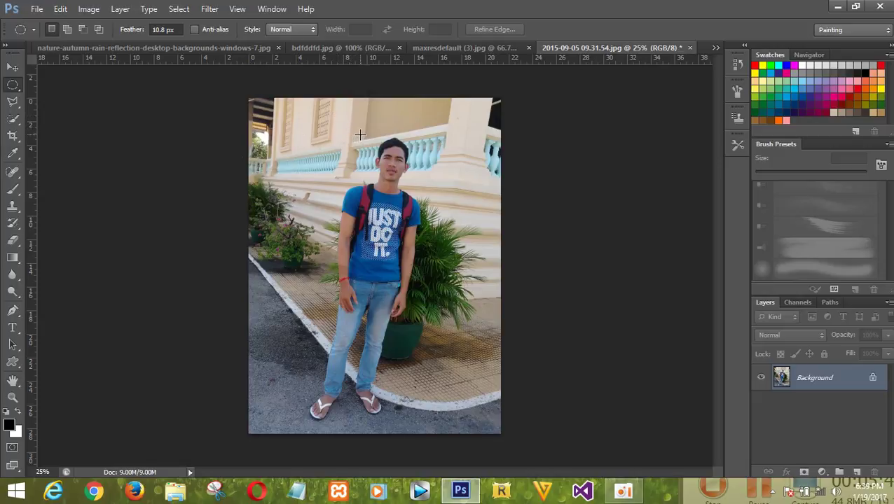
# - Draw and nudge a circular selection around the blue-shirted man's head and torso
pyautogui.moveTo(359, 134)
pyautogui.mouseDown()
pyautogui.moveTo(446, 265)
pyautogui.moveTo(466, 249)
pyautogui.mouseUp()
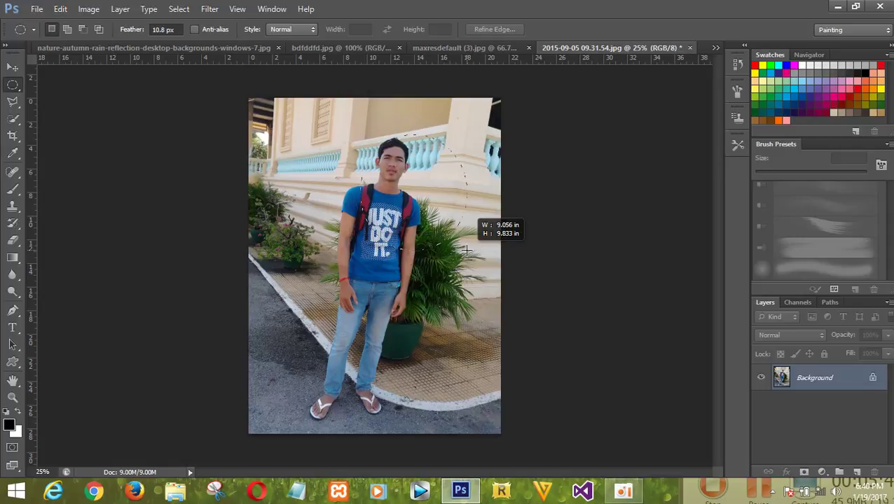
pyautogui.moveTo(467, 250); pyautogui.dragTo(467, 250)
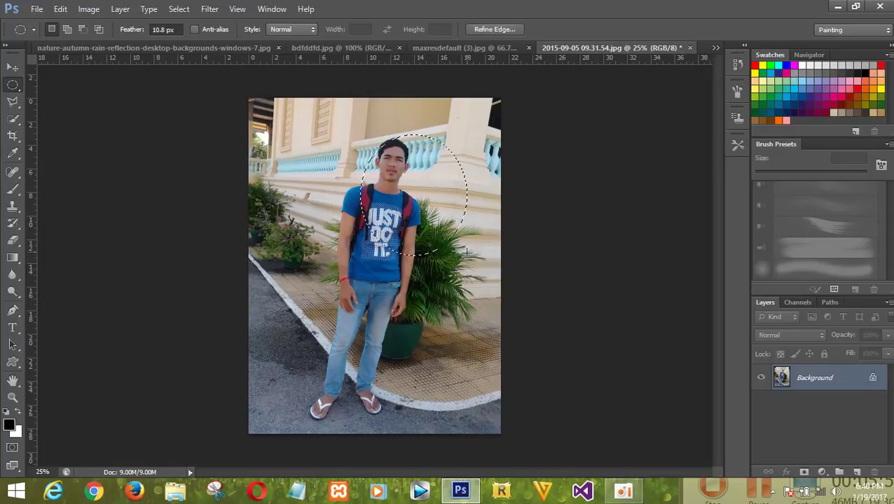
pyautogui.click(84, 96)
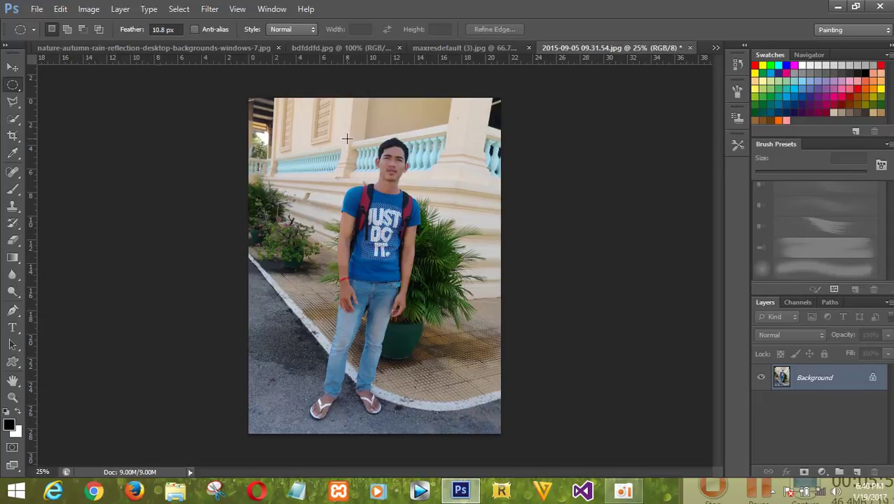
pyautogui.moveTo(346, 139); pyautogui.dragTo(464, 275)
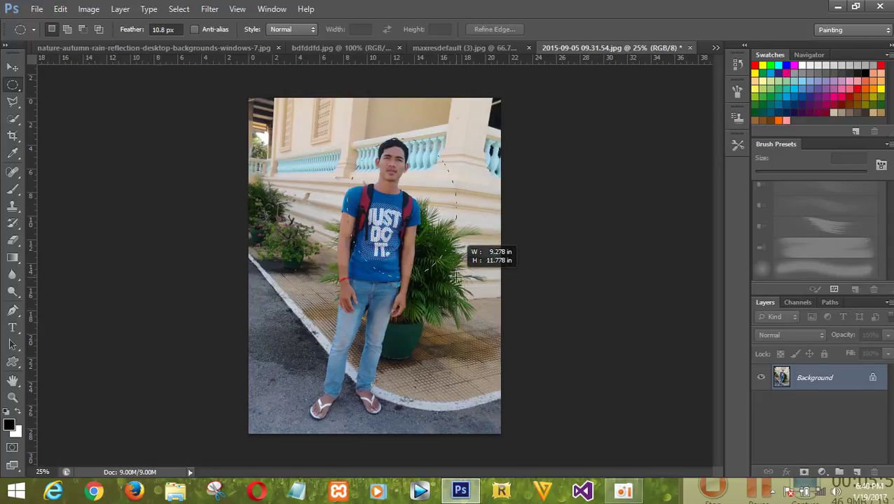
pyautogui.moveTo(464, 274); pyautogui.dragTo(465, 265)
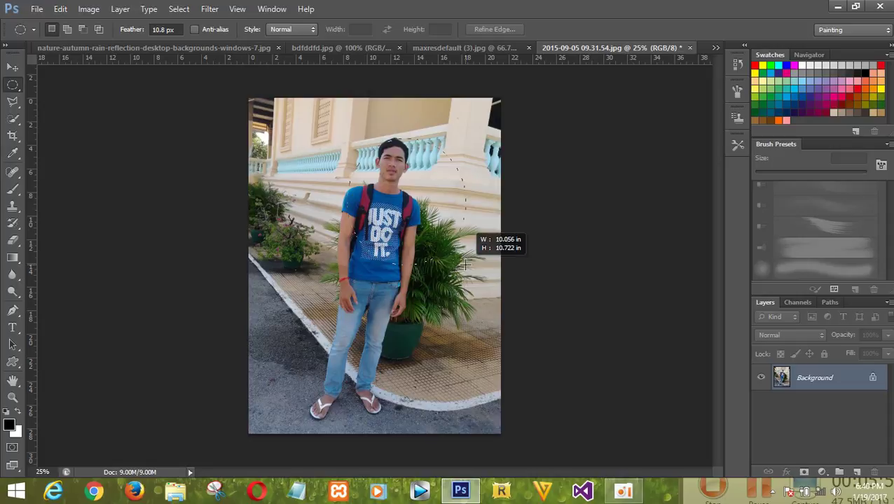
pyautogui.moveTo(465, 265); pyautogui.dragTo(457, 270)
pyautogui.press('Left')
pyautogui.press('Left')
pyautogui.press('Left')
pyautogui.press('Left')
pyautogui.press('Left')
pyautogui.press('Left')
pyautogui.press('Left')
pyautogui.press('Left')
pyautogui.press('Left')
pyautogui.press('Left')
pyautogui.press('Left')
pyautogui.press('Left')
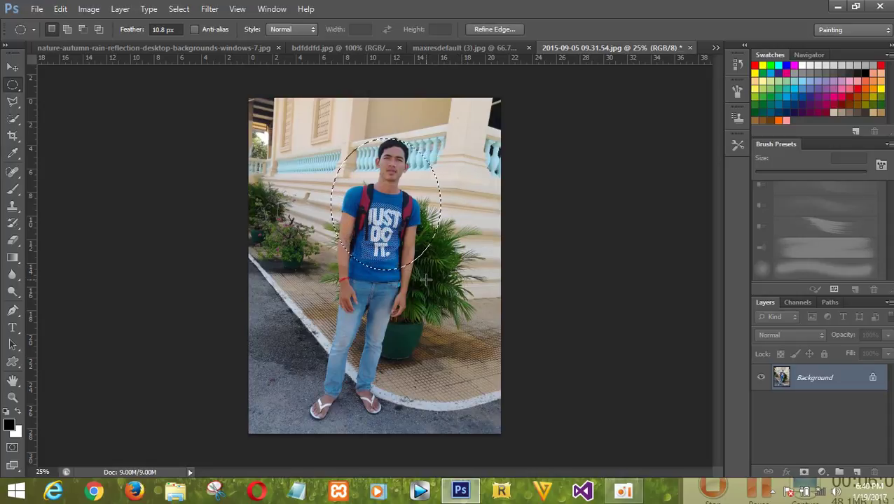
pyautogui.press('Up')
pyautogui.press('Up')
pyautogui.press('Up')
pyautogui.press('Up')
pyautogui.press('Up')
pyautogui.press('Up')
pyautogui.press('Up')
pyautogui.press('Up')
pyautogui.press('Up')
pyautogui.press('Up')
pyautogui.press('Up')
pyautogui.press('Up')
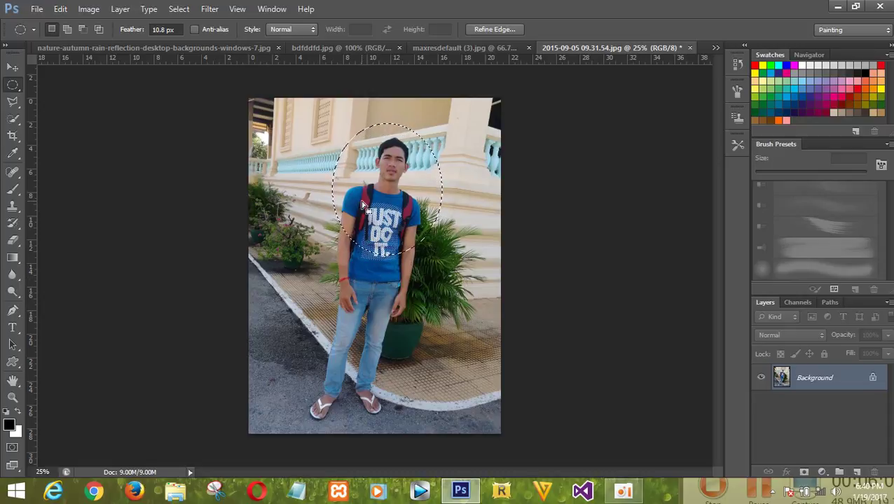
pyautogui.press('Right')
pyautogui.press('Right')
pyautogui.press('Right')
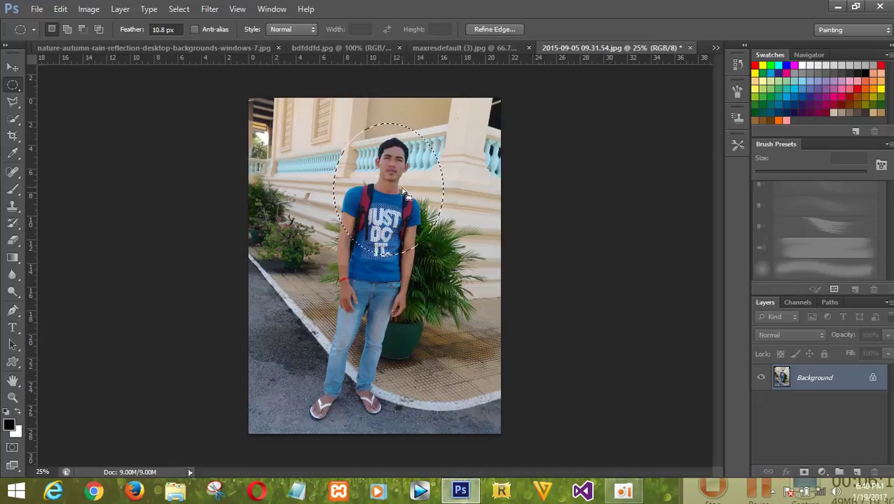
# - After a failed move attempt, redraw the feathered circle around the man's head and shoulders
pyautogui.click(13, 68)
pyautogui.moveTo(346, 133); pyautogui.dragTo(355, 143)
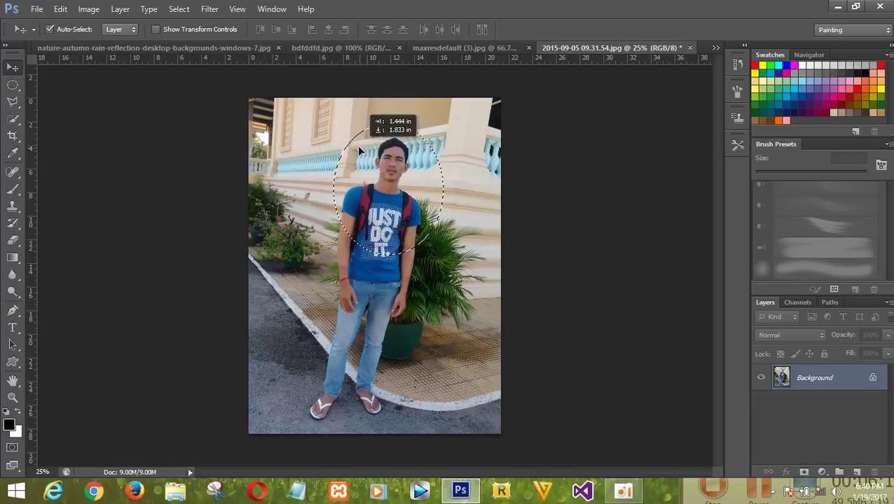
pyautogui.click(434, 196)
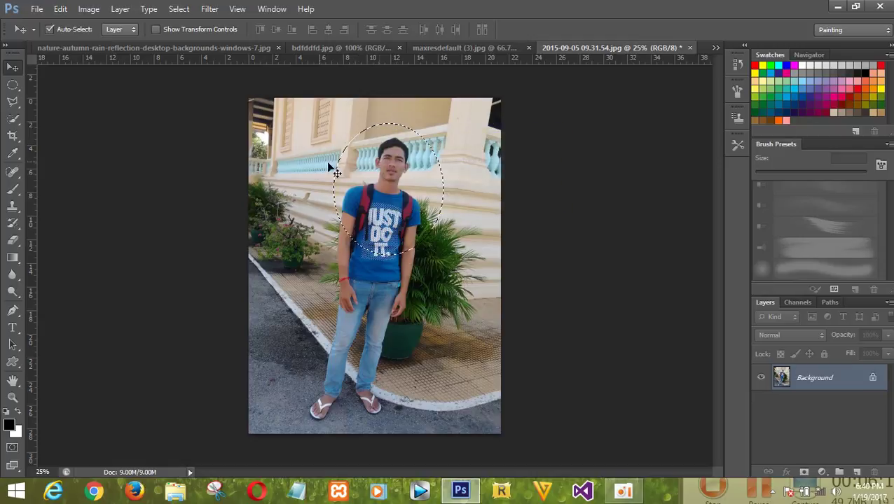
pyautogui.click(12, 85)
pyautogui.moveTo(334, 121); pyautogui.dragTo(424, 225)
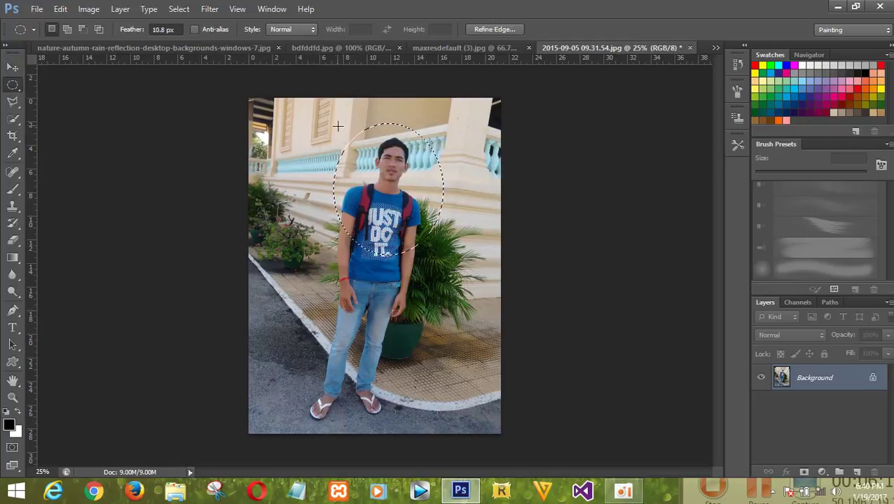
pyautogui.click(422, 195)
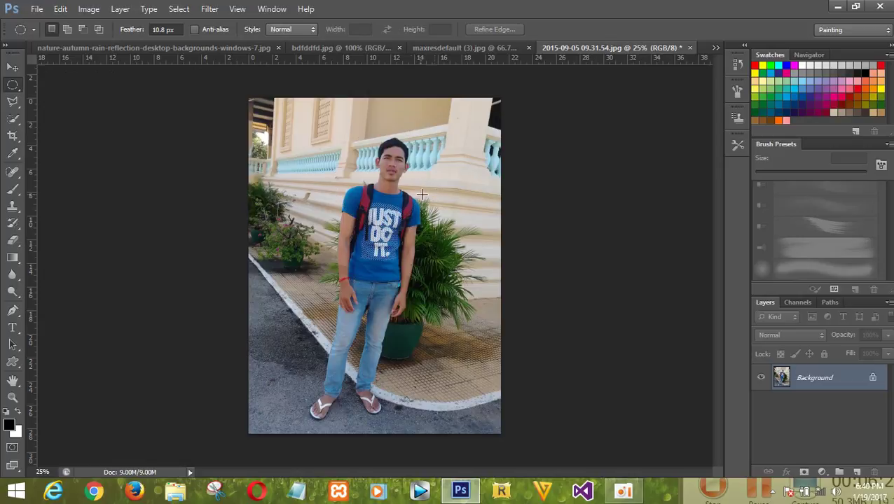
pyautogui.moveTo(348, 132); pyautogui.dragTo(423, 231)
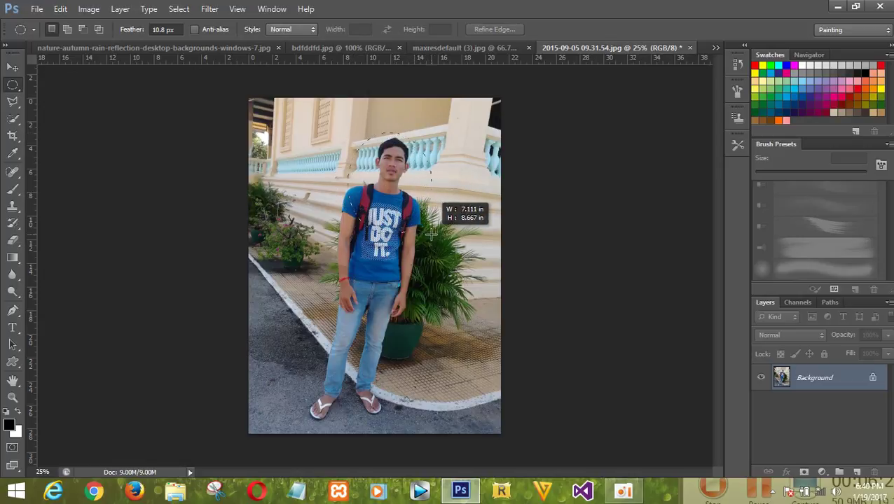
pyautogui.moveTo(424, 229); pyautogui.dragTo(438, 238)
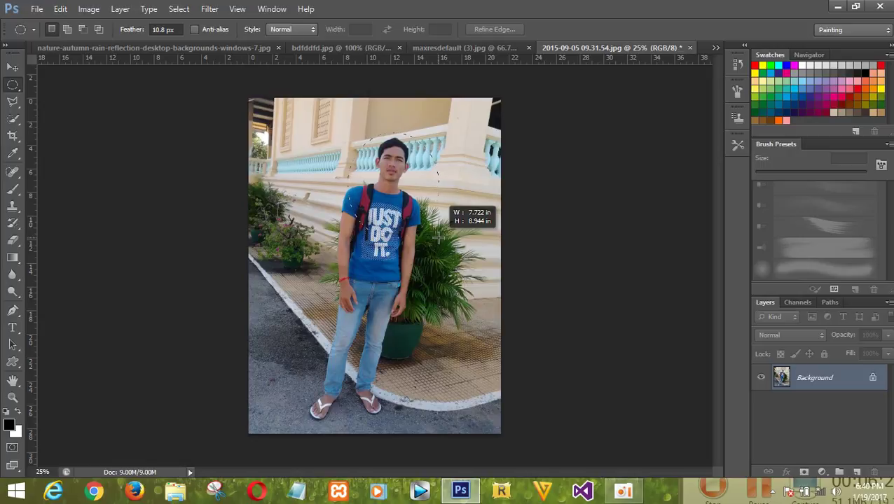
pyautogui.moveTo(438, 238); pyautogui.dragTo(438, 238)
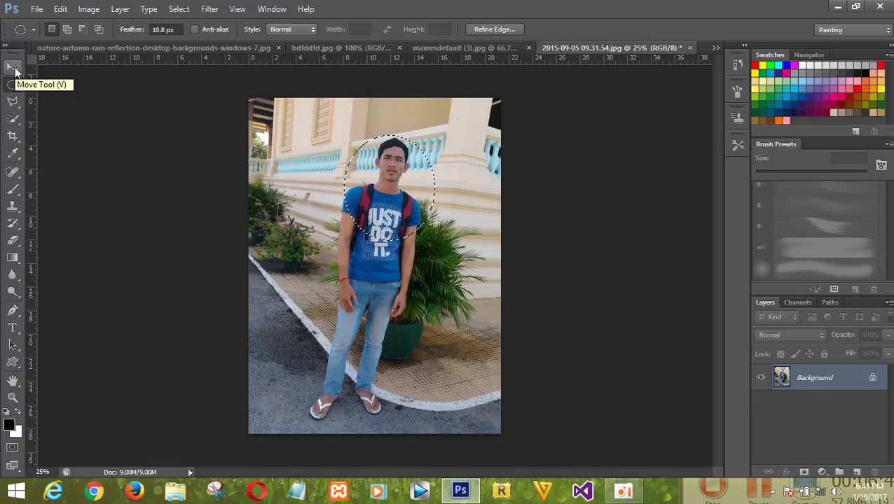
pyautogui.click(14, 70)
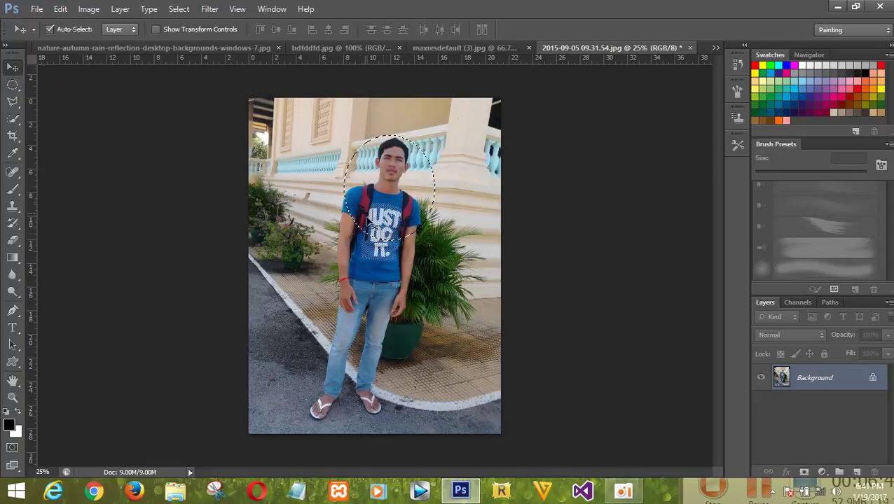
# - Drag the man's feathered circular cutout into the autumn rain collage as Layer 4 and position it
pyautogui.moveTo(382, 179); pyautogui.dragTo(375, 141)
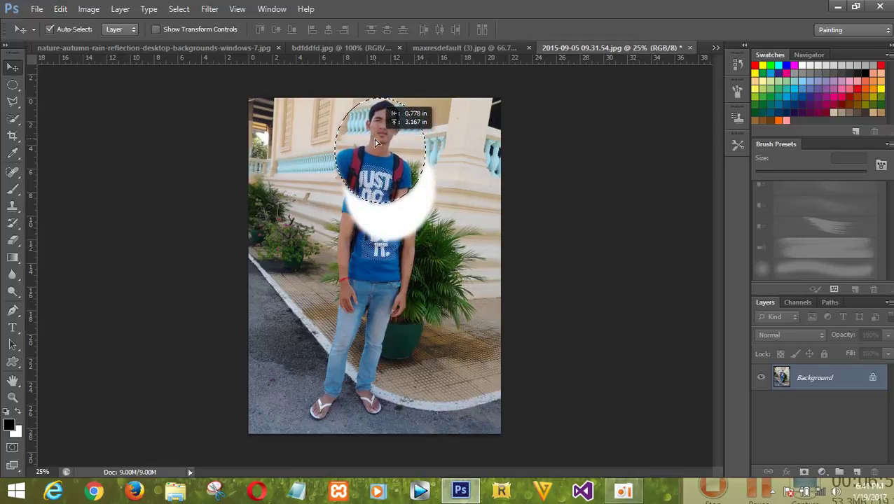
pyautogui.moveTo(374, 143); pyautogui.dragTo(382, 172)
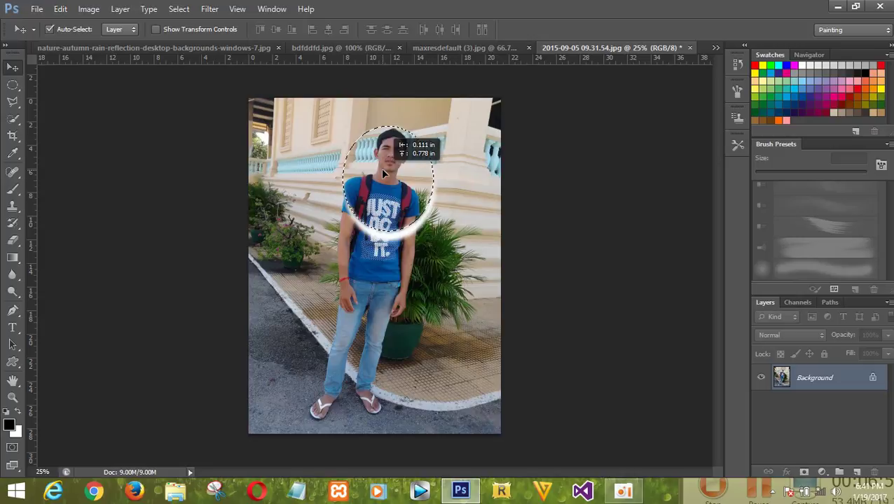
pyautogui.moveTo(383, 173)
pyautogui.mouseDown()
pyautogui.moveTo(399, 224)
pyautogui.moveTo(417, 115)
pyautogui.moveTo(432, 104)
pyautogui.moveTo(249, 89)
pyautogui.moveTo(175, 42)
pyautogui.moveTo(540, 42)
pyautogui.moveTo(179, 39)
pyautogui.moveTo(167, 57)
pyautogui.moveTo(287, 314)
pyautogui.mouseUp()
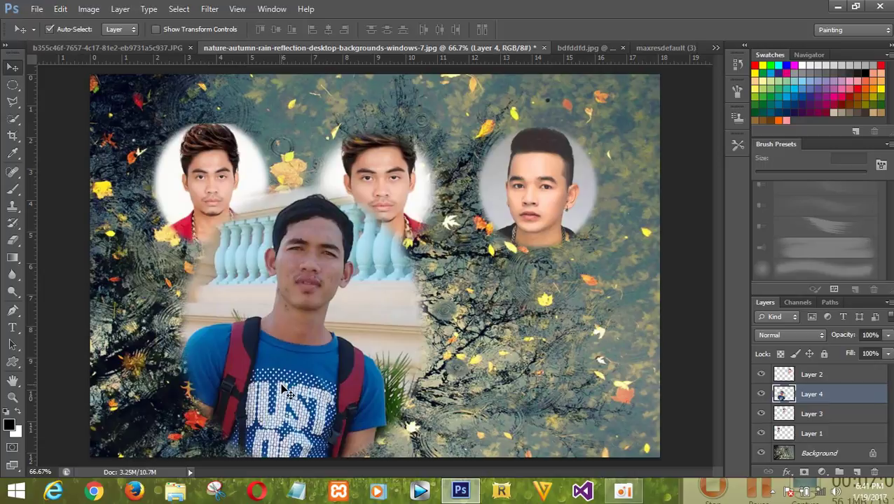
pyautogui.moveTo(287, 390); pyautogui.dragTo(299, 340)
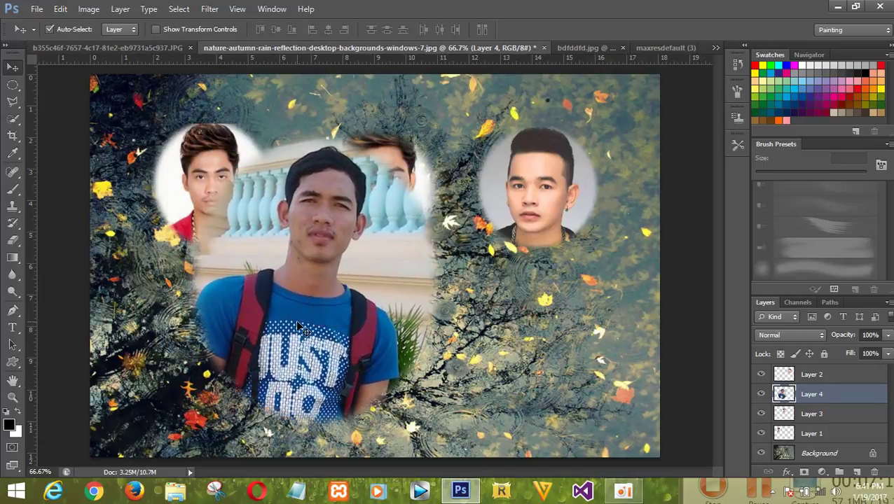
# - Shrink the man's cutout and move it to the lower left, below the top-left portrait
pyautogui.hotkey('ctrl', 't')
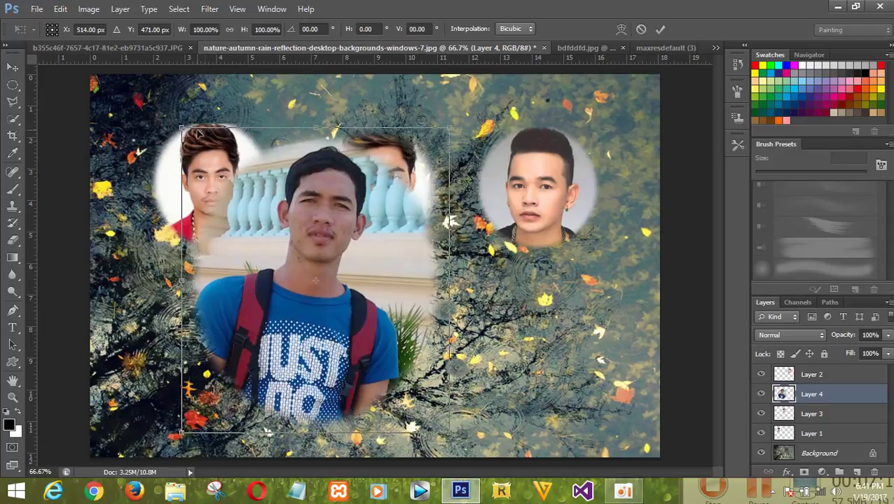
pyautogui.moveTo(181, 128); pyautogui.dragTo(332, 337)
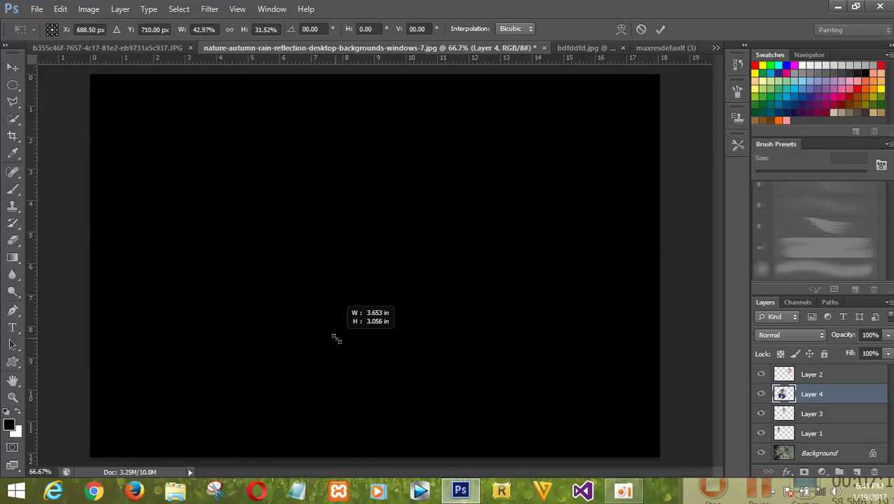
pyautogui.moveTo(332, 337); pyautogui.dragTo(335, 337)
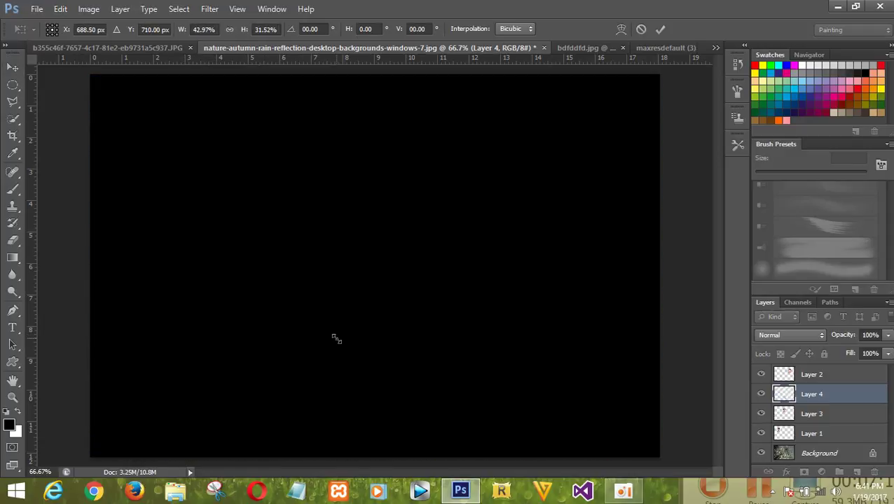
pyautogui.click(659, 30)
pyautogui.moveTo(411, 396)
pyautogui.mouseDown()
pyautogui.moveTo(285, 332)
pyautogui.moveTo(239, 326)
pyautogui.mouseUp()
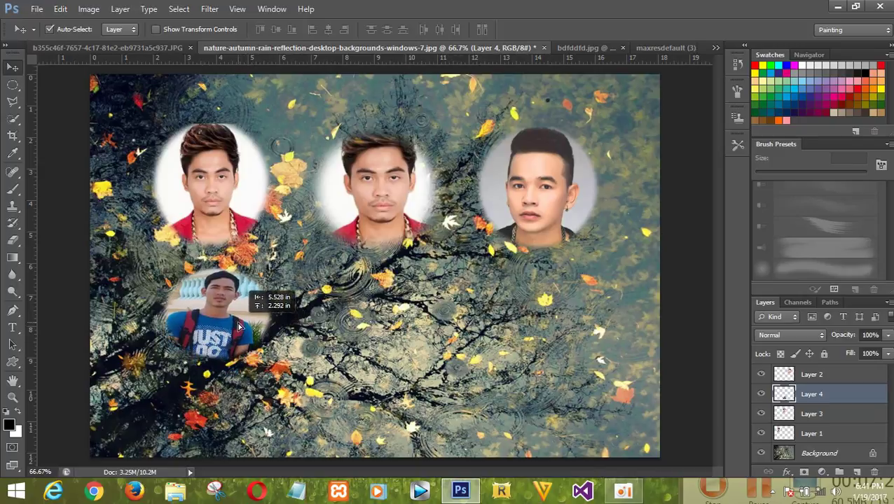
pyautogui.moveTo(239, 326); pyautogui.dragTo(238, 327)
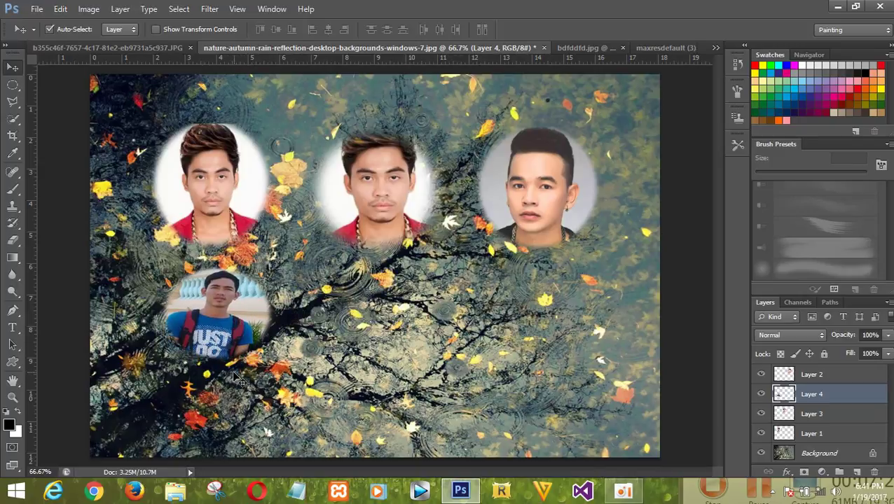
# - Stretch the cutout to about 109.51% by 131.36% and commit the transform
pyautogui.hotkey('ctrl', 't')
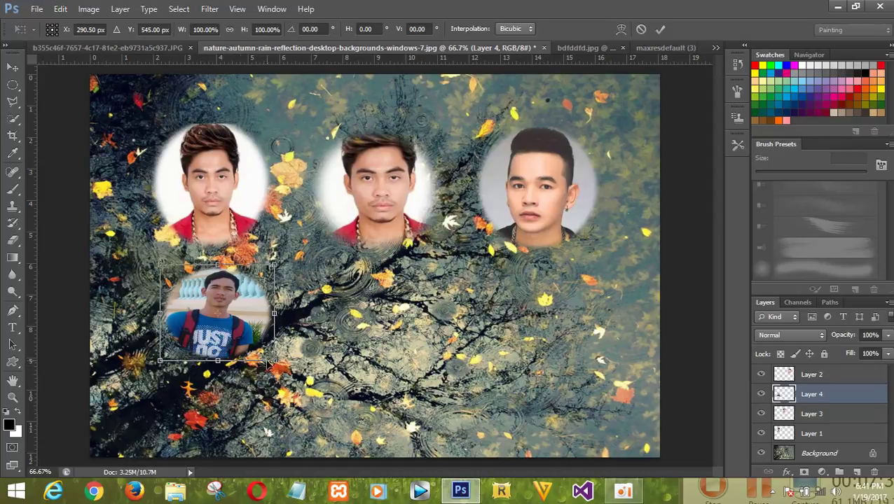
pyautogui.moveTo(268, 359); pyautogui.dragTo(276, 387)
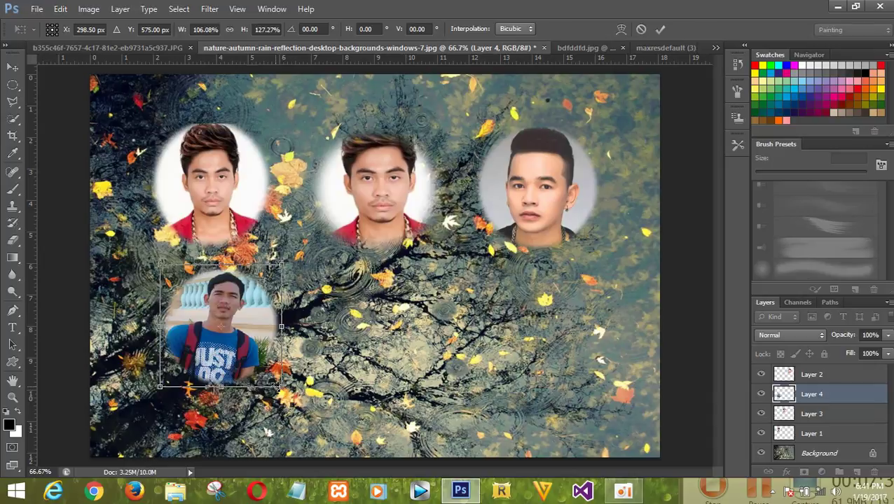
pyautogui.moveTo(277, 387); pyautogui.dragTo(280, 389)
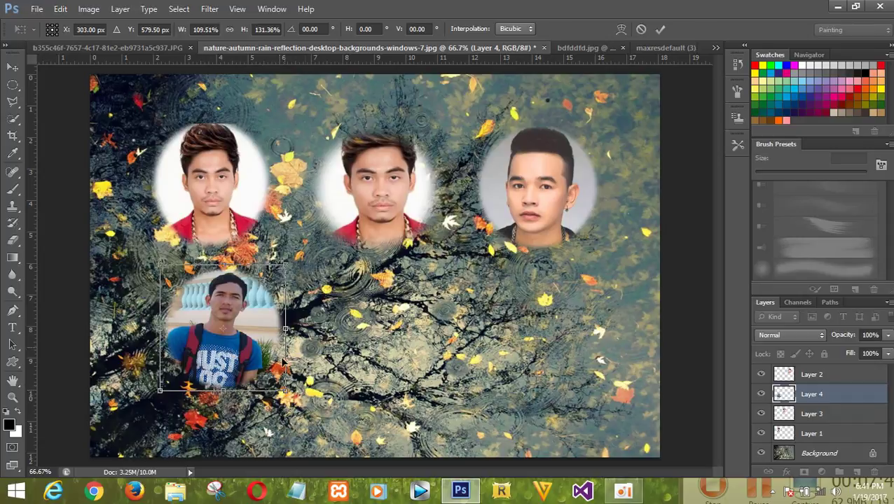
pyautogui.click(659, 30)
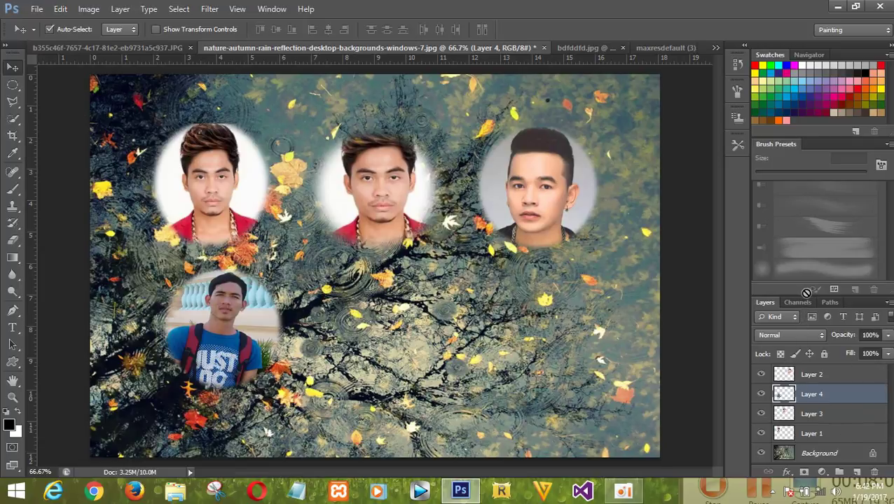
pyautogui.moveTo(807, 292); pyautogui.dragTo(780, 196)
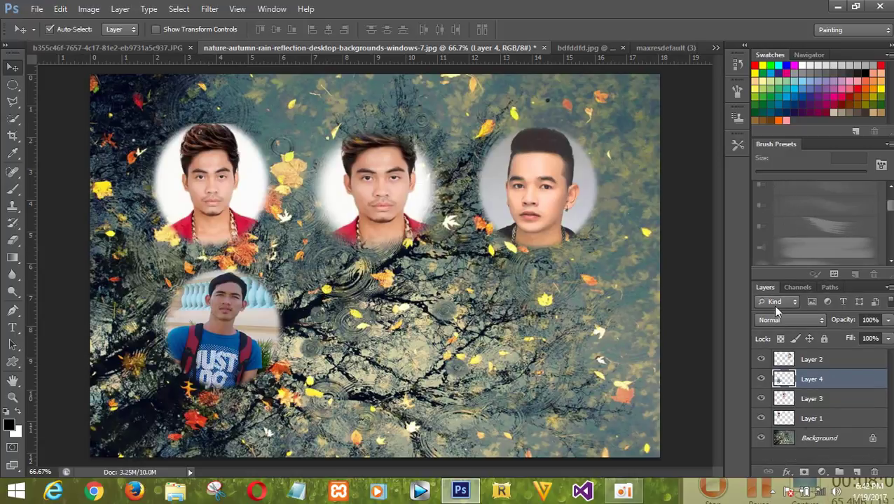
pyautogui.click(785, 363)
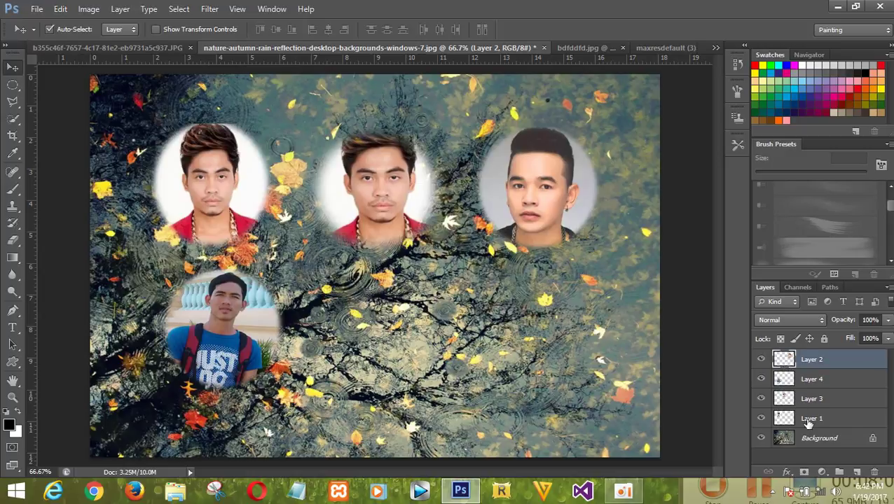
pyautogui.click(784, 421)
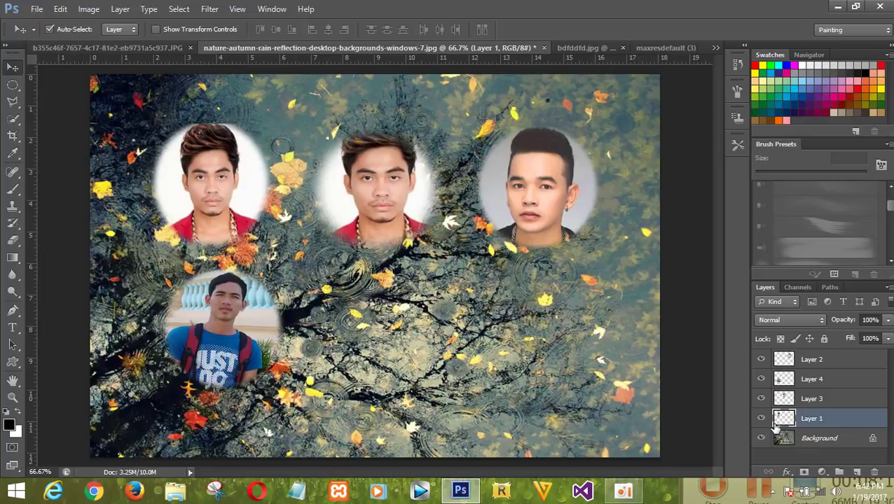
pyautogui.click(781, 404)
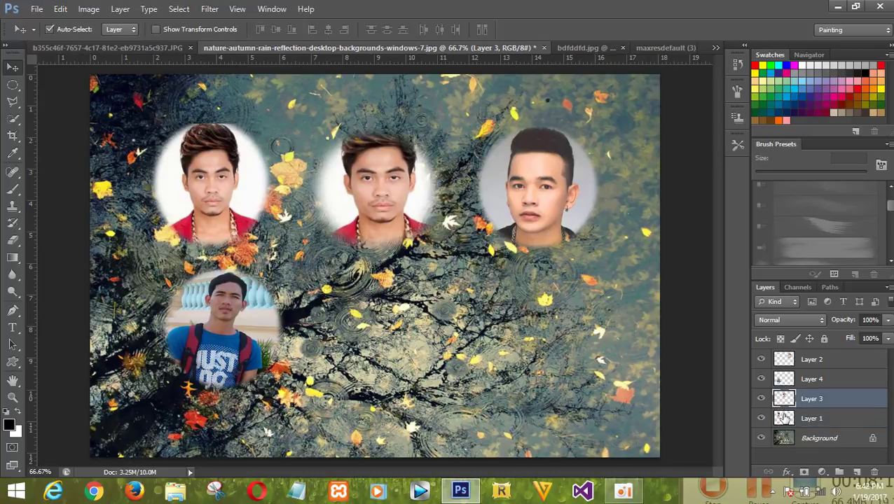
pyautogui.click(784, 418)
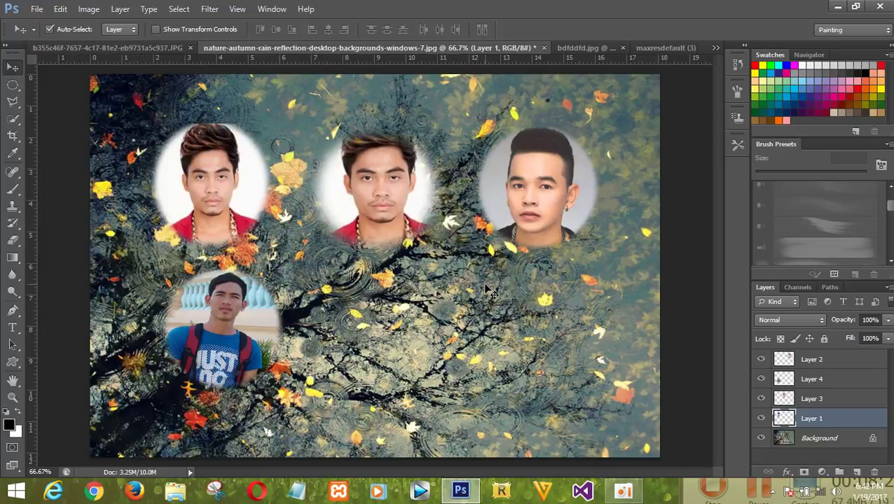
pyautogui.hotkey('ctrl', 't')
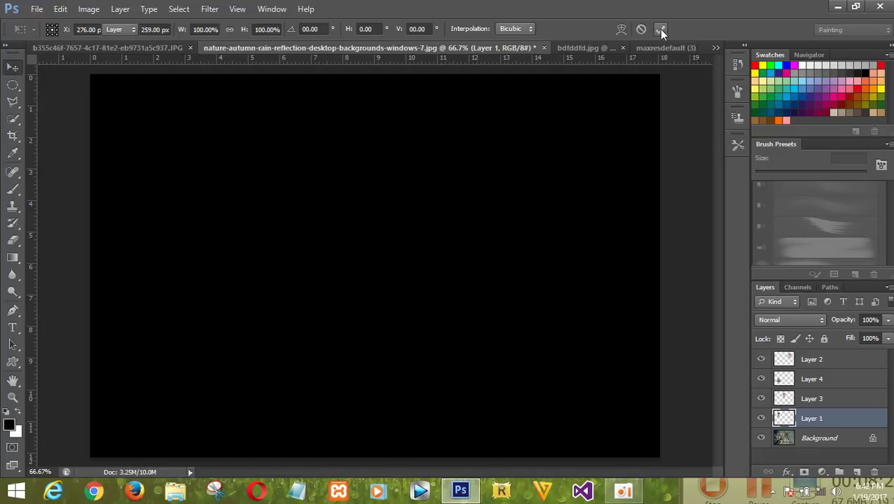
pyautogui.click(660, 29)
pyautogui.hotkey('ctrl', 't')
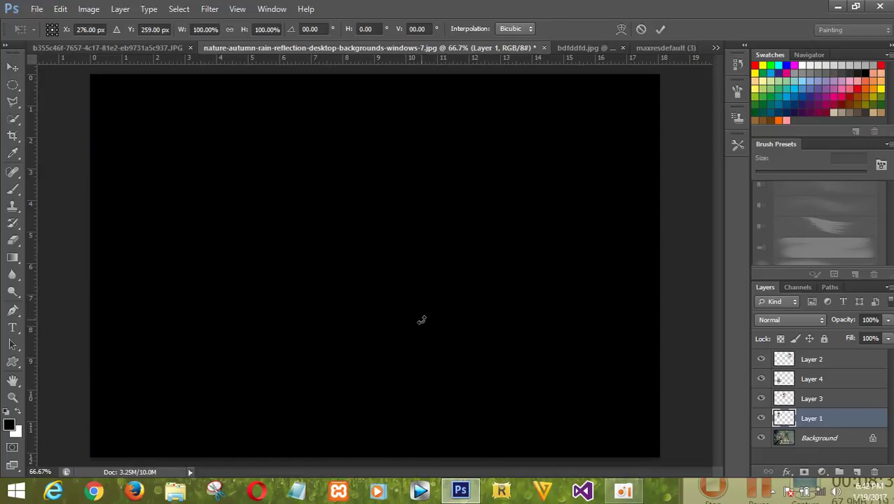
pyautogui.click(655, 28)
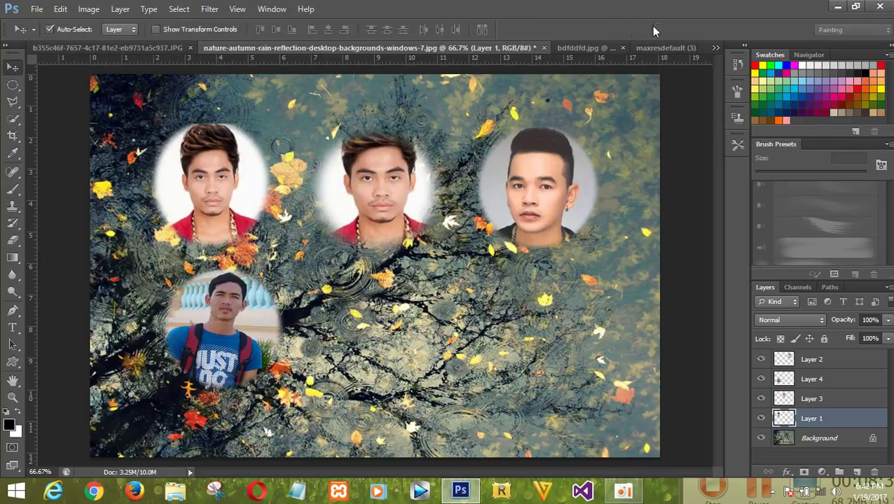
pyautogui.click(156, 29)
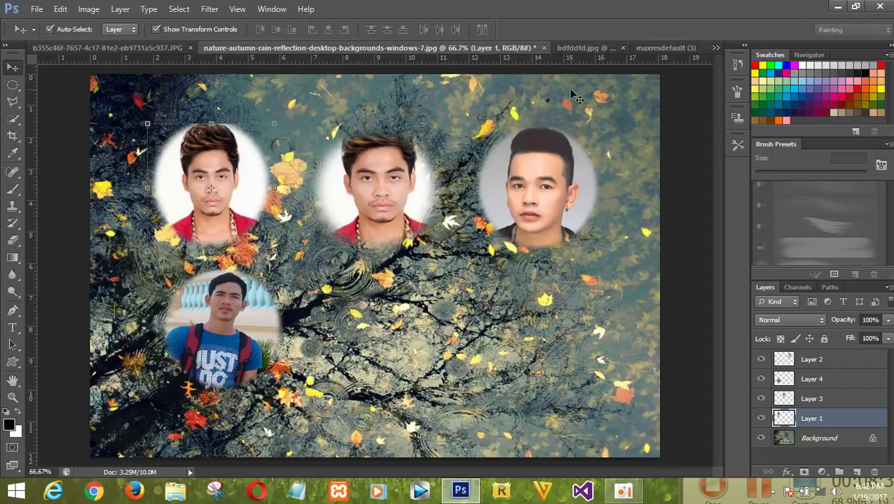
pyautogui.click(153, 28)
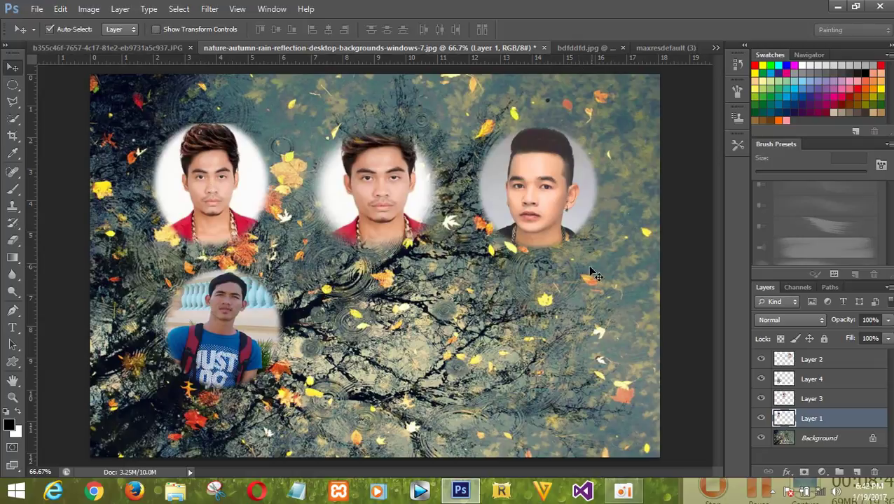
pyautogui.click(785, 399)
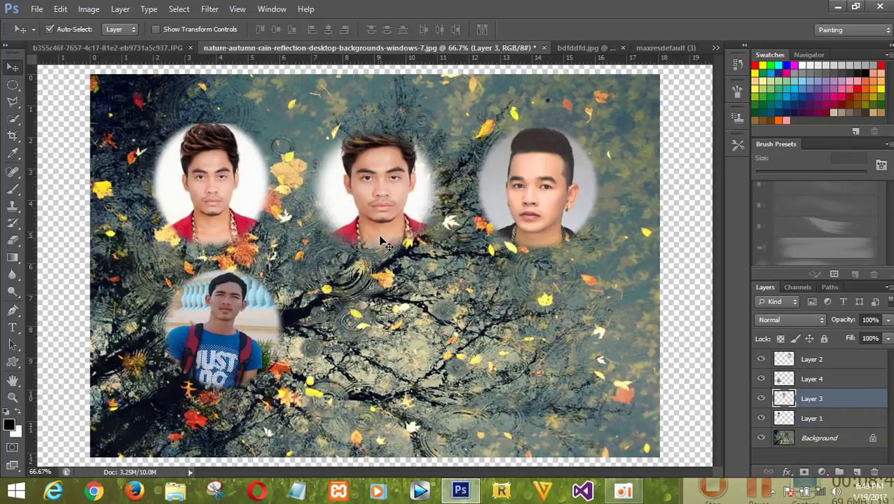
# - Commit the middle portrait's transform, delete duplicate Layer 3, and nudge the lower circle down
pyautogui.hotkey('ctrl', 't')
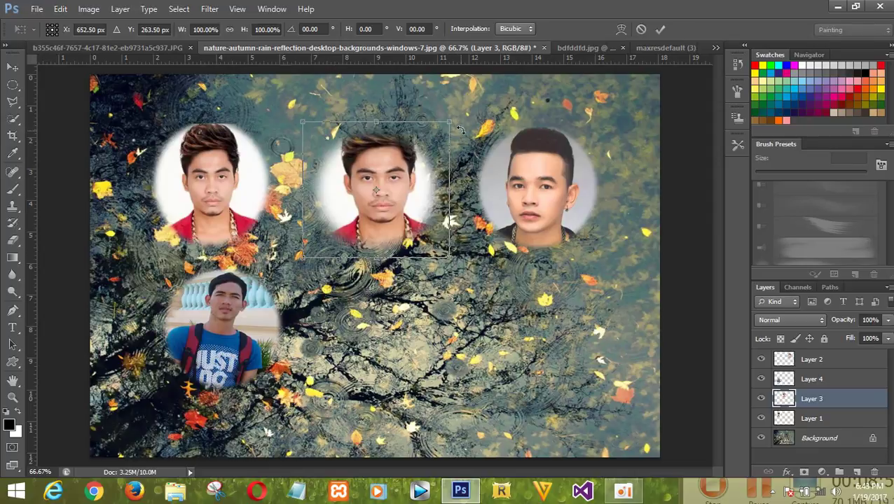
pyautogui.click(660, 29)
pyautogui.press('Delete')
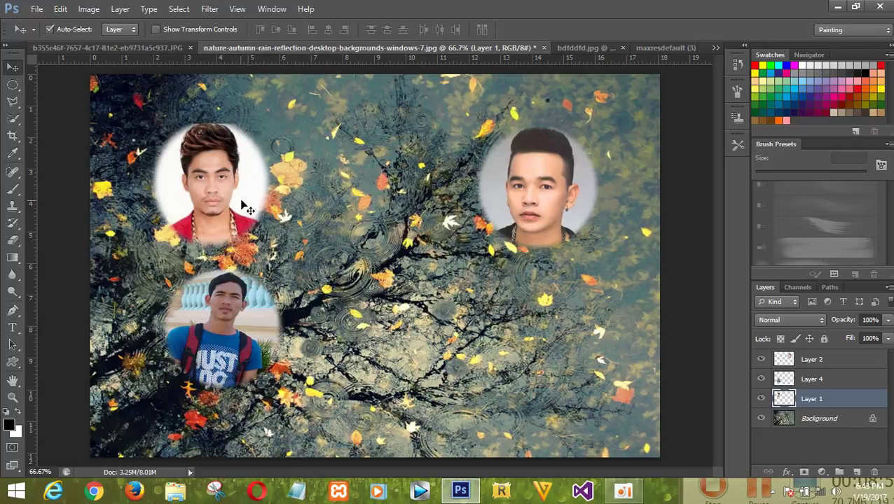
pyautogui.moveTo(215, 336)
pyautogui.mouseDown()
pyautogui.moveTo(219, 351)
pyautogui.moveTo(203, 348)
pyautogui.mouseUp()
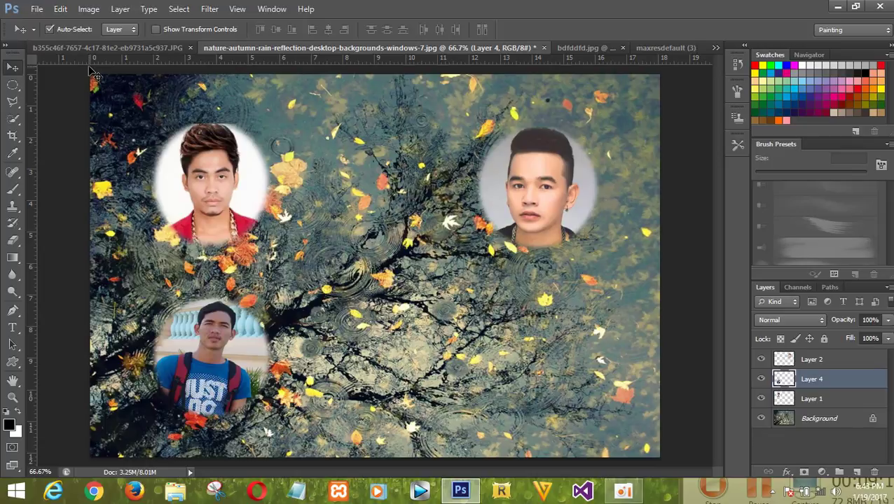
# - Move the blue-shirt circle to top centre, enlarge it to about 115%, and nudge it left and up
pyautogui.moveTo(198, 343); pyautogui.dragTo(365, 173)
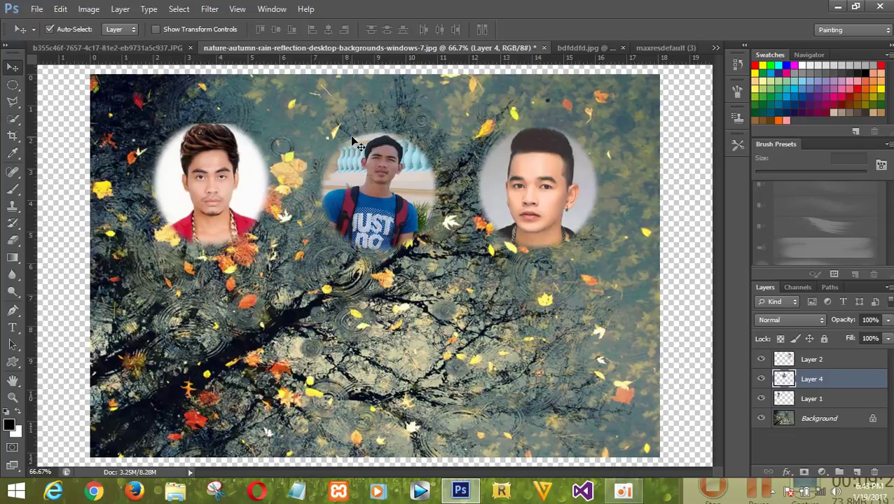
pyautogui.hotkey('ctrl', 't')
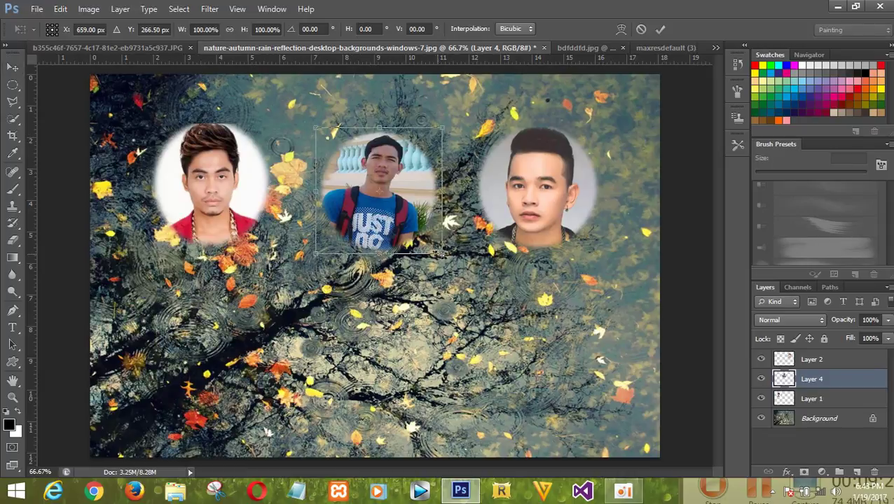
pyautogui.moveTo(443, 253); pyautogui.dragTo(468, 267)
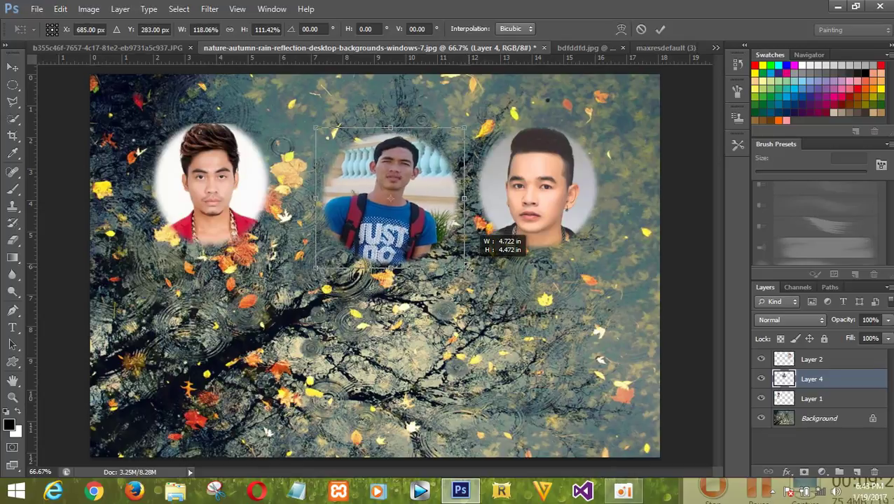
pyautogui.click(660, 29)
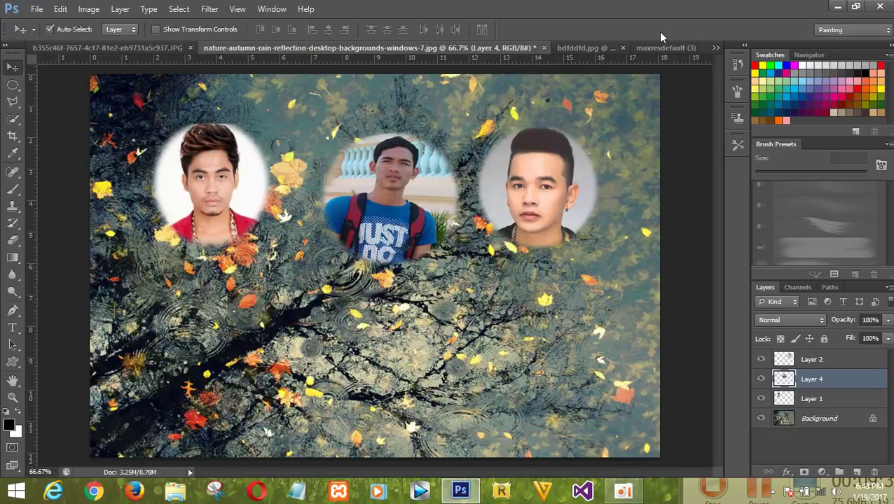
pyautogui.press('Left')
pyautogui.press('Left')
pyautogui.press('Left')
pyautogui.press('Left')
pyautogui.press('Left')
pyautogui.press('Left')
pyautogui.press('Left')
pyautogui.press('Left')
pyautogui.press('Left')
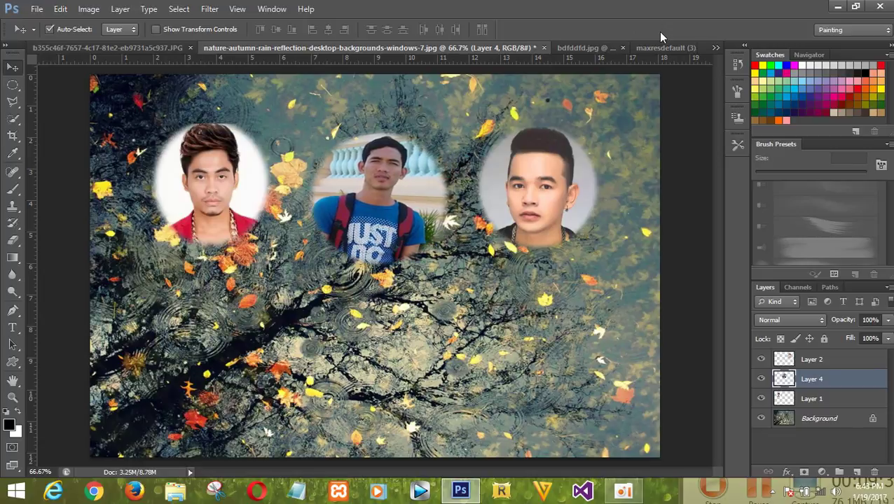
pyautogui.press('Up')
pyautogui.press('Up')
pyautogui.press('Up')
pyautogui.press('Up')
pyautogui.press('Up')
pyautogui.press('Up')
pyautogui.press('Up')
pyautogui.press('Up')
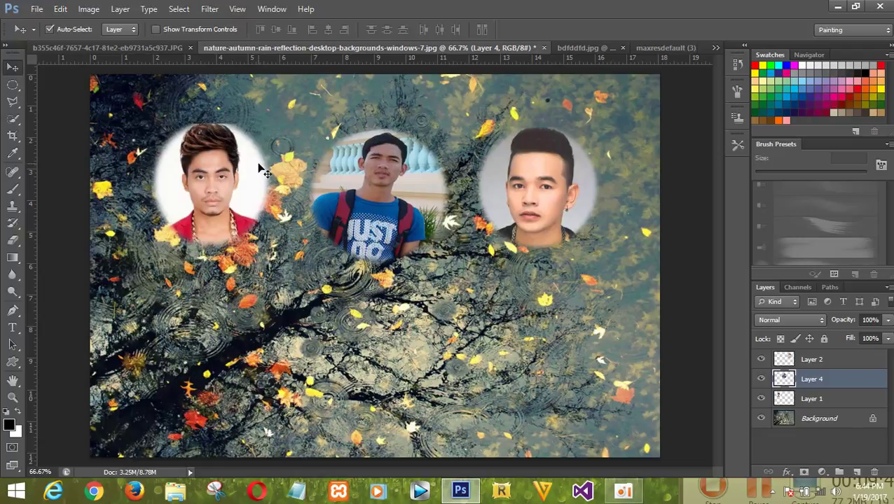
pyautogui.hotkey('ctrl', 't')
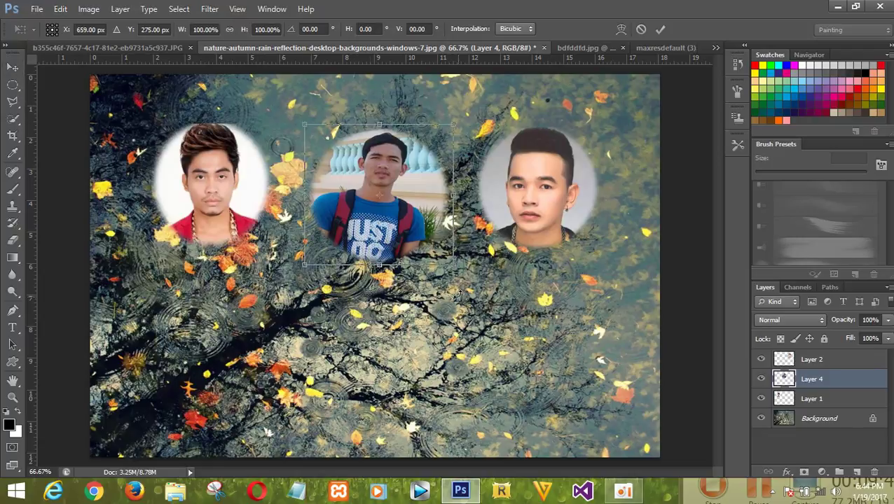
# - Scale the middle circle down to about 96% and commit the resize
pyautogui.moveTo(449, 263)
pyautogui.mouseDown()
pyautogui.moveTo(440, 251)
pyautogui.moveTo(446, 262)
pyautogui.mouseUp()
pyautogui.click(659, 29)
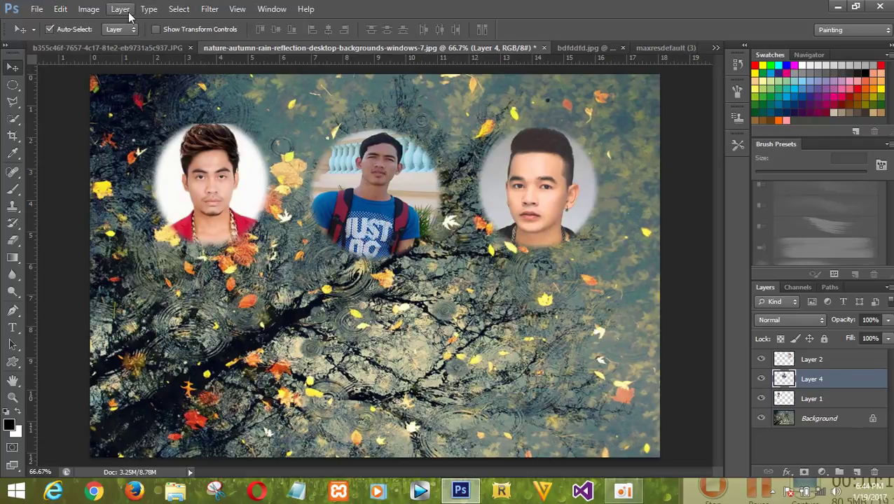
# - Choose Layer > New > Layer from Background to bring up the New Layer dialog
pyautogui.click(236, 9)
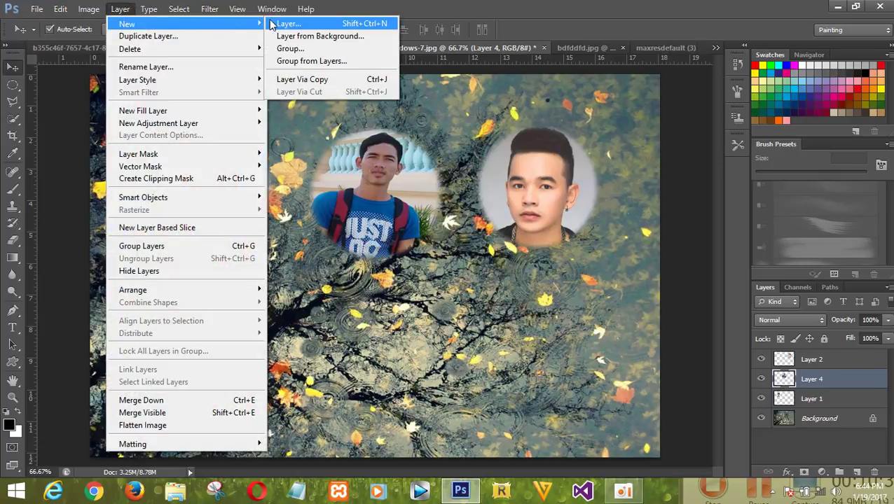
pyautogui.moveTo(127, 24)
pyautogui.click(332, 44)
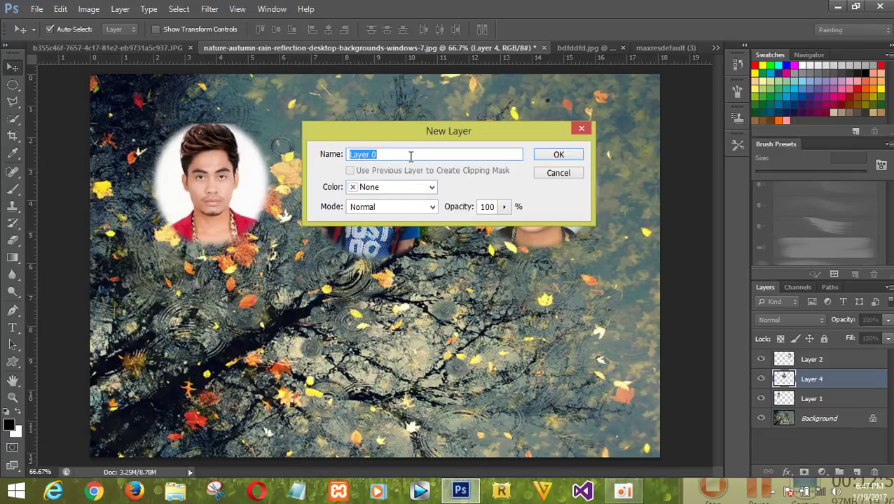
# - Name the converted Background layer 'mmm' and confirm with OK
pyautogui.press('BackSpace')
pyautogui.write('mmm')
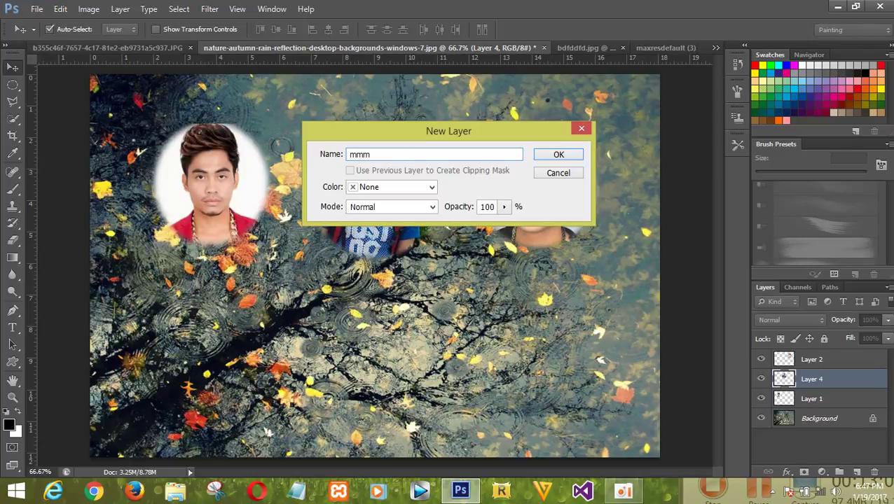
pyautogui.click(550, 156)
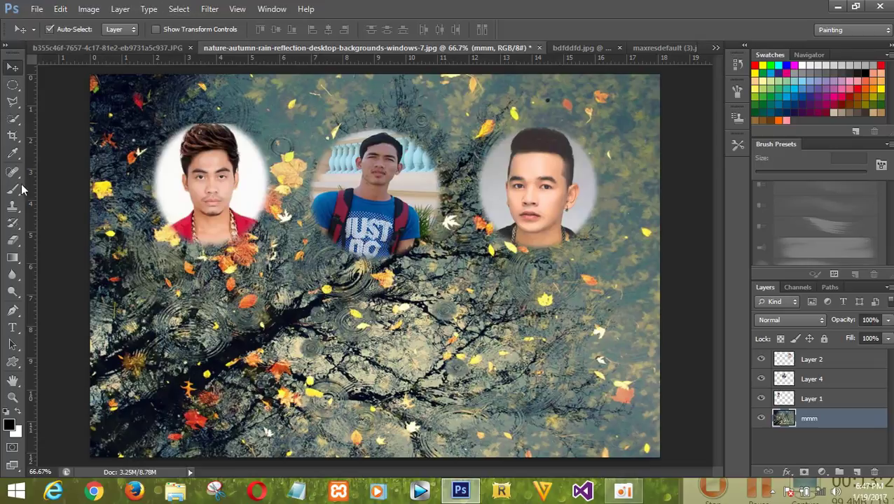
pyautogui.click(396, 242)
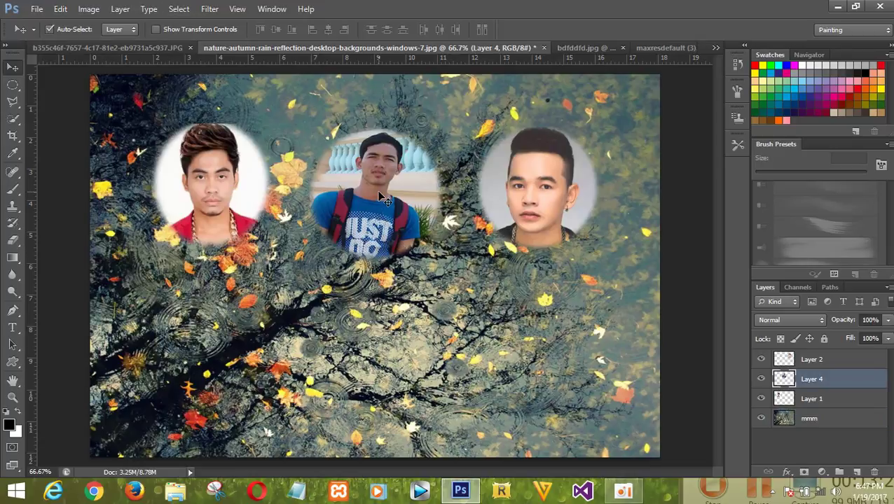
pyautogui.hotkey('ctrl', 't')
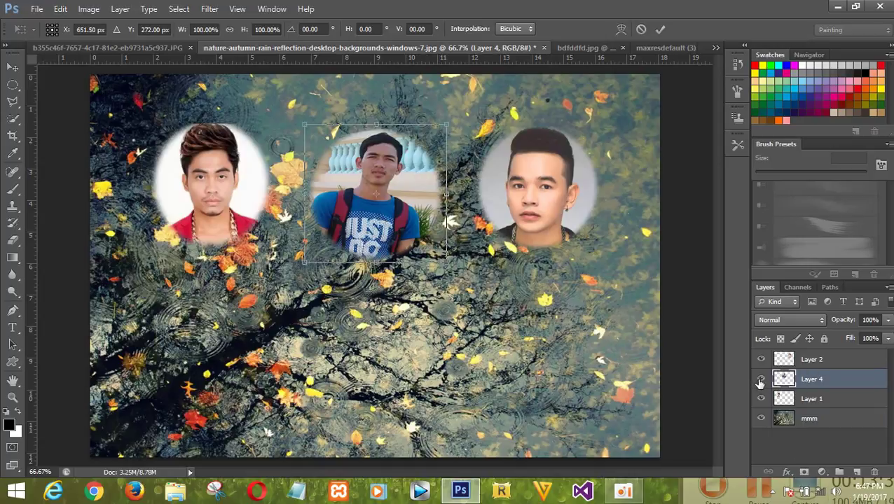
pyautogui.press('Return')
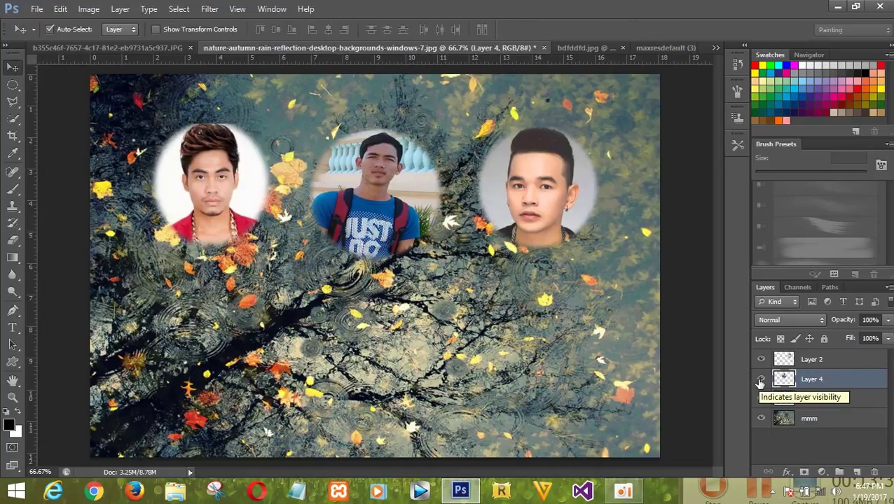
pyautogui.click(761, 421)
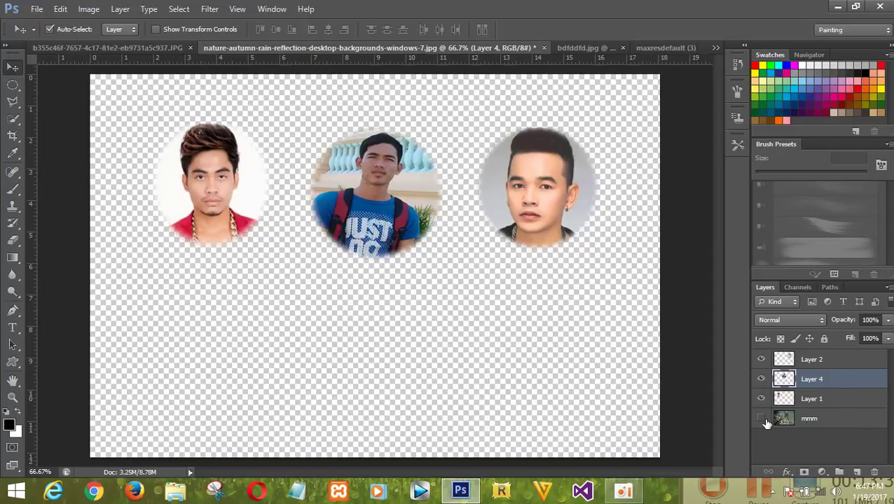
pyautogui.click(762, 421)
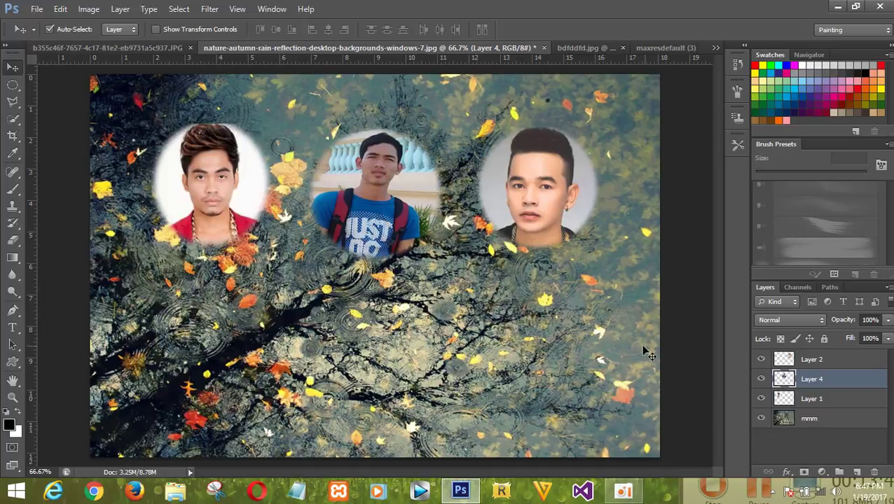
pyautogui.click(761, 379)
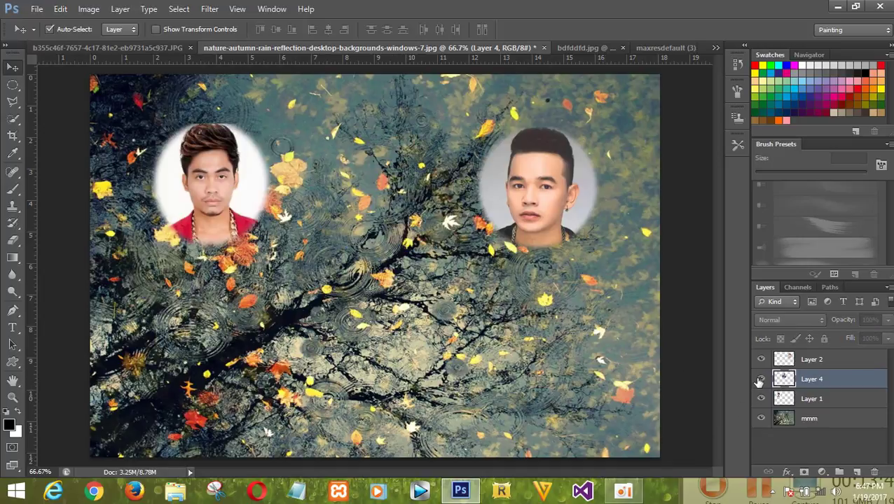
pyautogui.click(761, 379)
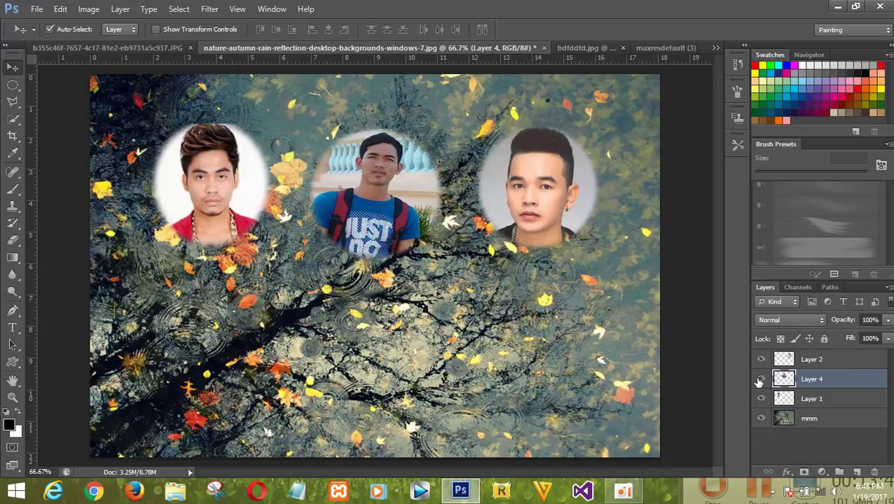
# - Rename Layer 4 to 'new' in the Layers panel, correcting a mistyped name first
pyautogui.doubleClick(819, 379)
pyautogui.click(824, 379)
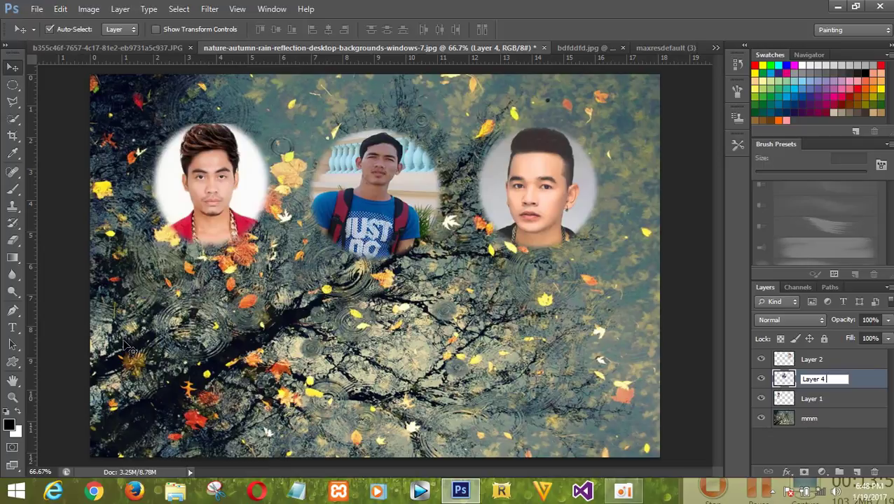
pyautogui.write('hong')
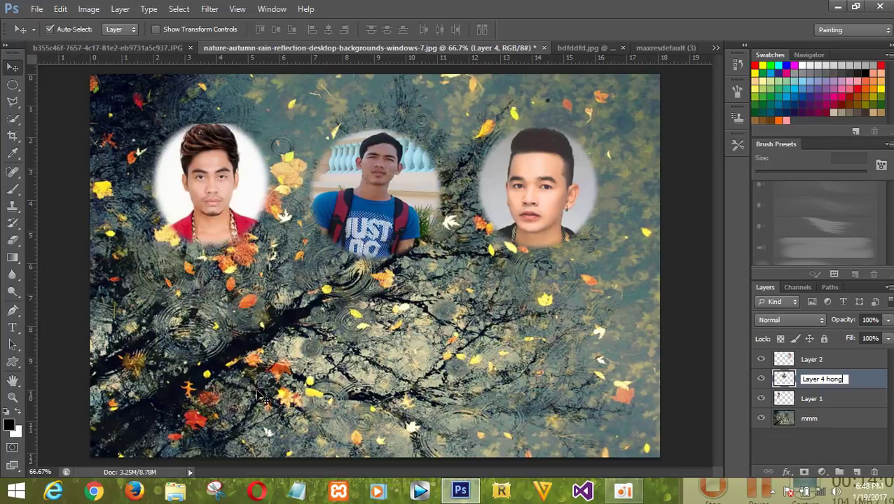
pyautogui.press('BackSpace')
pyautogui.press('BackSpace')
pyautogui.press('BackSpace')
pyautogui.press('BackSpace')
pyautogui.press('BackSpace')
pyautogui.press('BackSpace')
pyautogui.press('BackSpace')
pyautogui.press('BackSpace')
pyautogui.press('BackSpace')
pyautogui.press('BackSpace')
pyautogui.press('BackSpace')
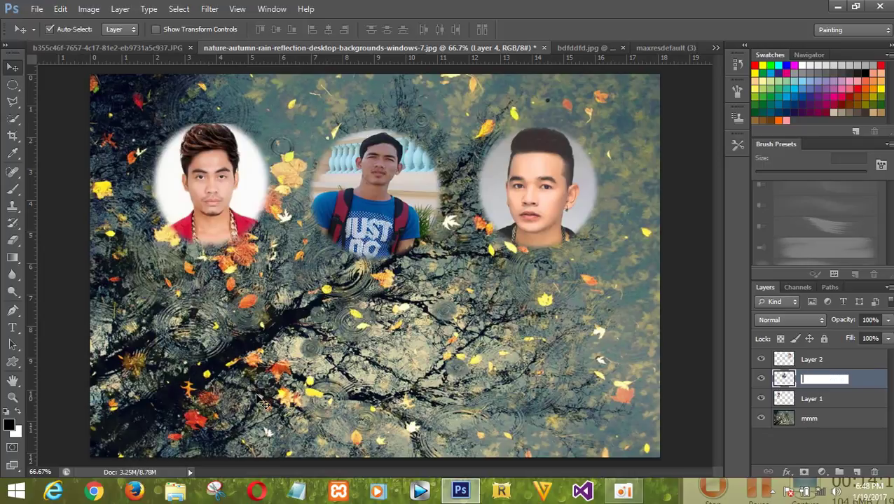
pyautogui.write('new')
pyautogui.press('Return')
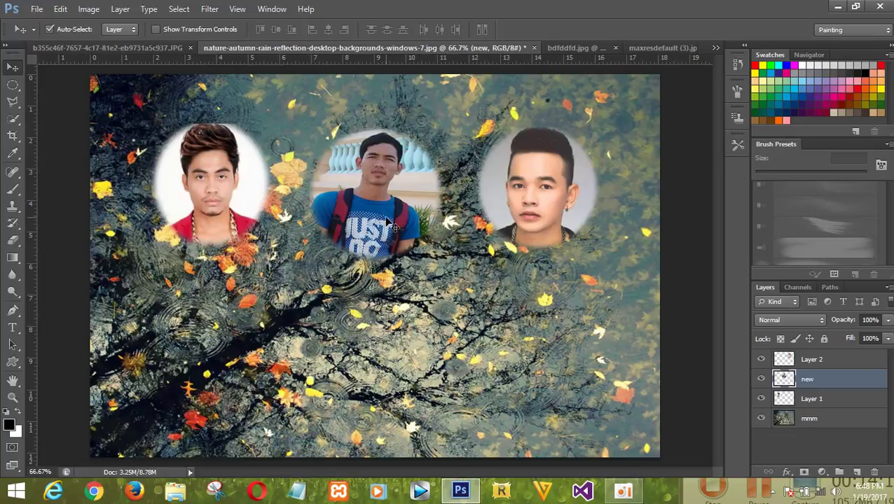
# - Toggle the 'new' layer's visibility and switch between the mmm and Layer 1 layers
pyautogui.click(761, 379)
pyautogui.click(761, 378)
pyautogui.click(761, 379)
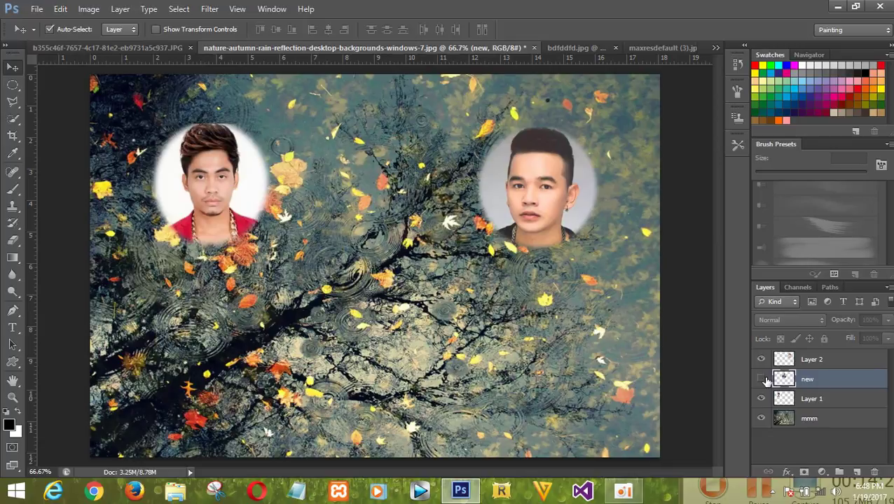
pyautogui.click(761, 379)
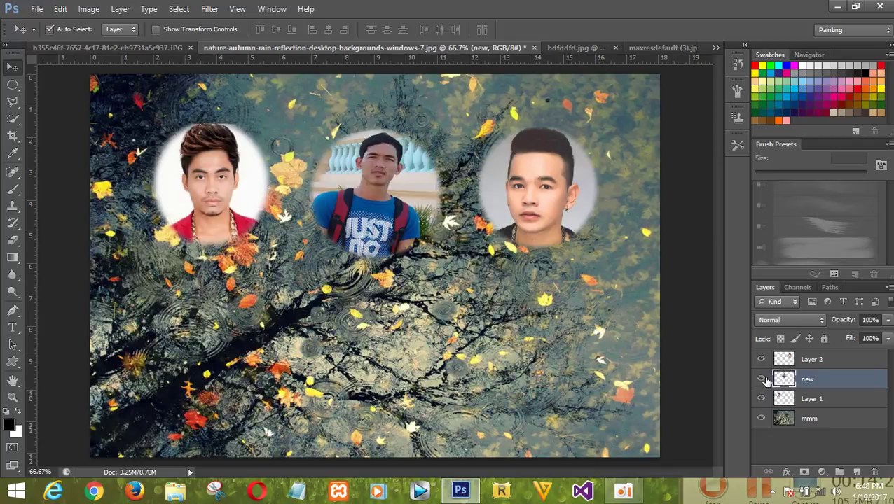
pyautogui.click(785, 421)
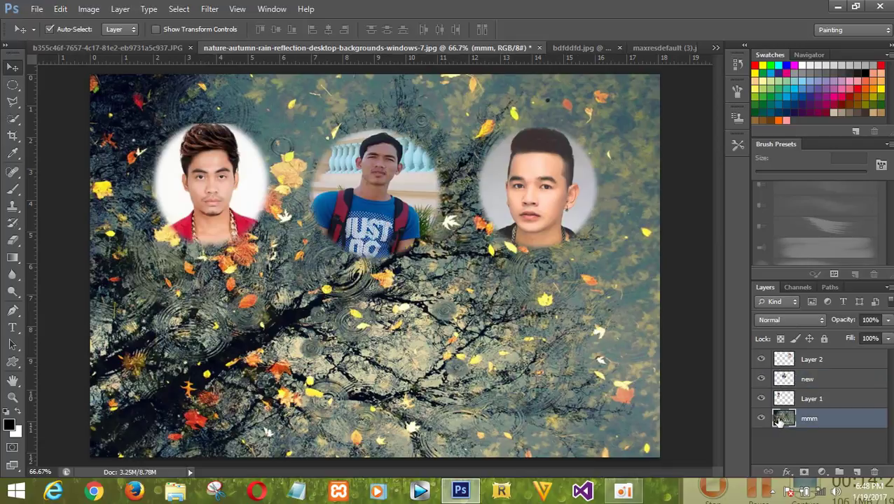
pyautogui.click(777, 397)
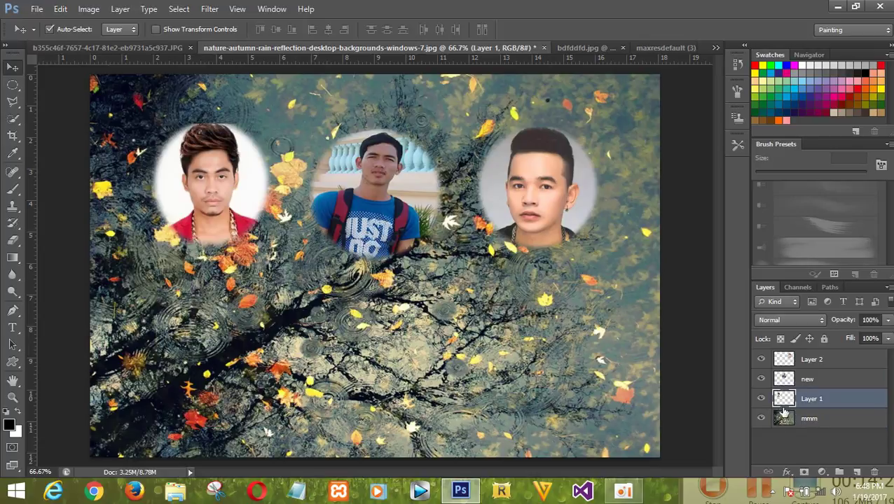
pyautogui.click(782, 416)
pyautogui.click(777, 397)
# - Select Layer 2 and turn the middle portrait on the 'new' layer back on
pyautogui.click(779, 379)
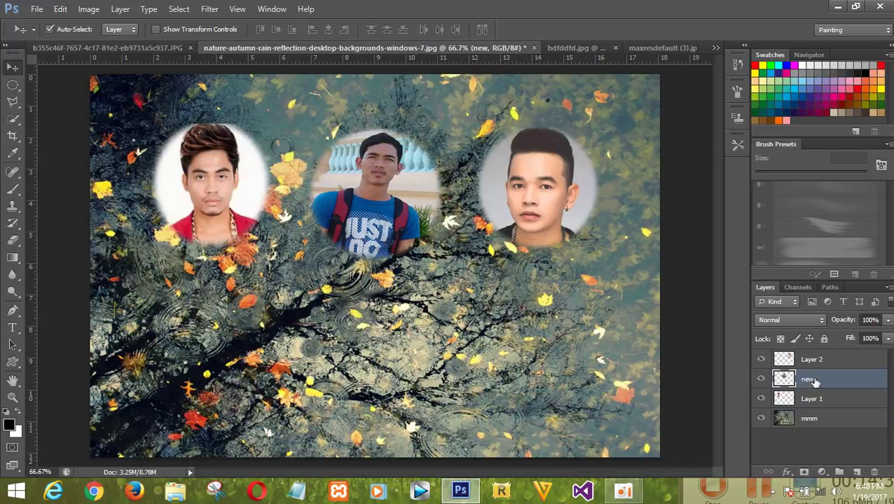
pyautogui.click(761, 378)
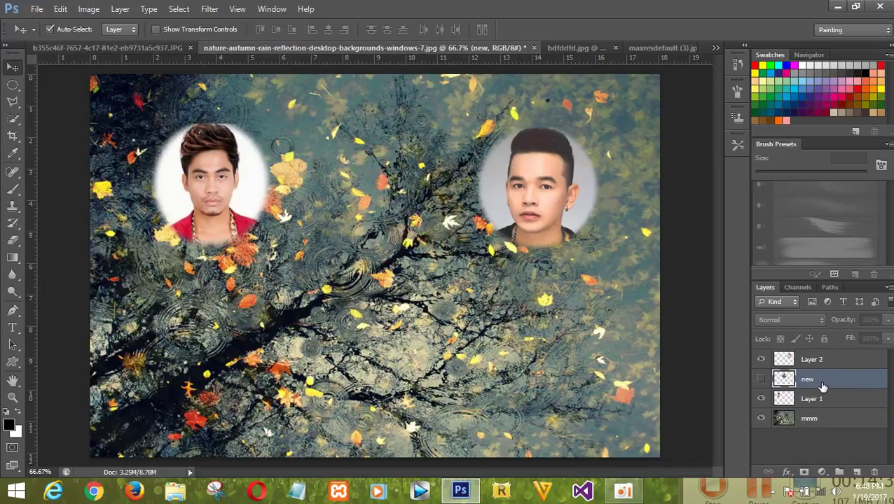
pyautogui.click(811, 361)
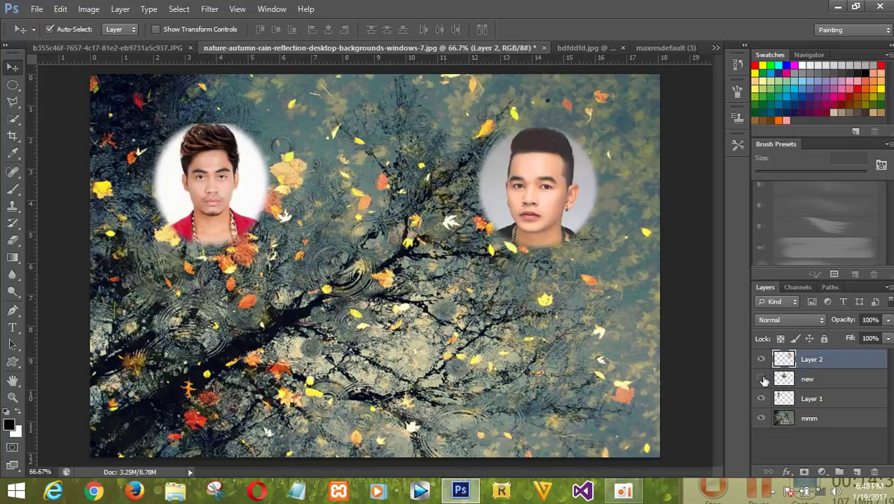
pyautogui.click(761, 378)
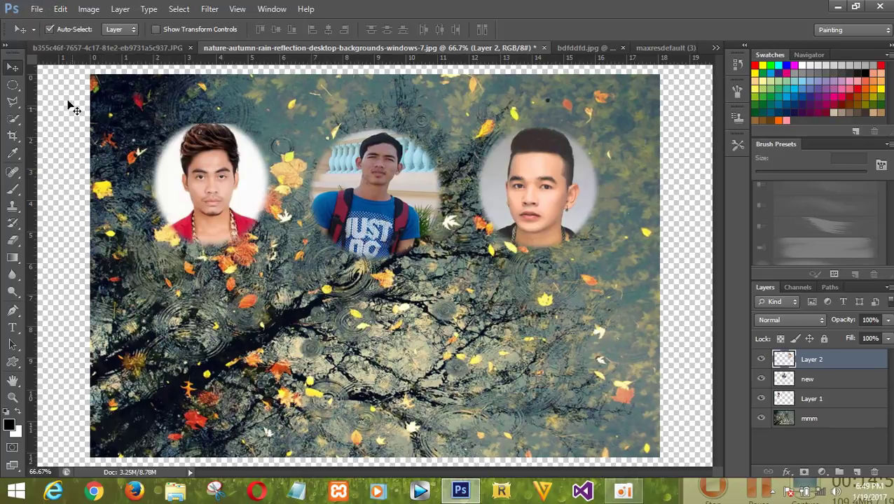
# - On the mmm layer, shift the rain background slightly up then back down
pyautogui.click(784, 419)
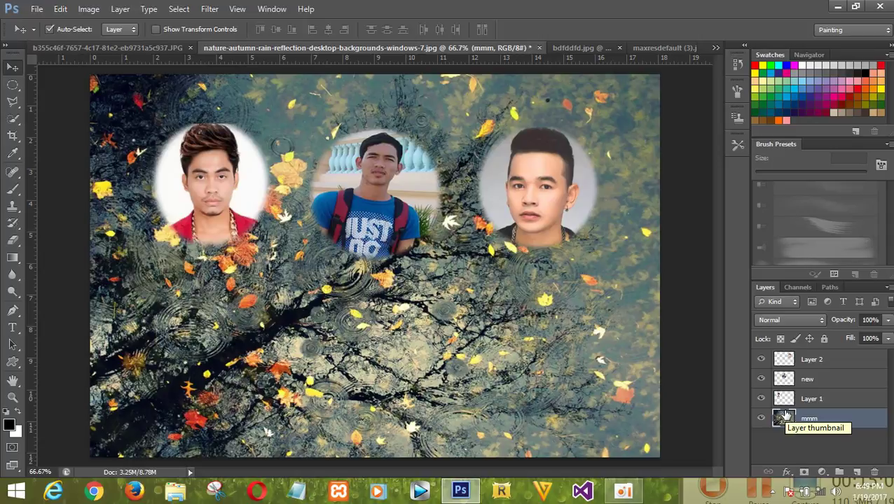
pyautogui.moveTo(471, 399); pyautogui.dragTo(472, 397)
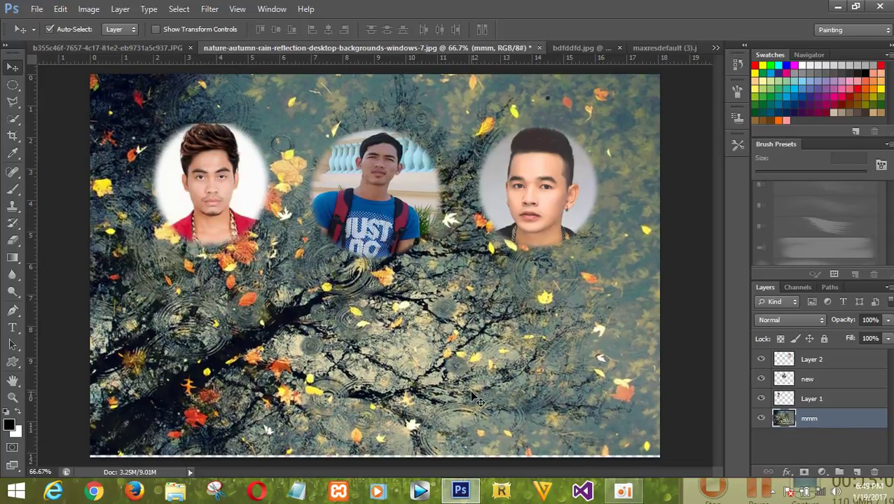
pyautogui.moveTo(473, 394); pyautogui.dragTo(479, 396)
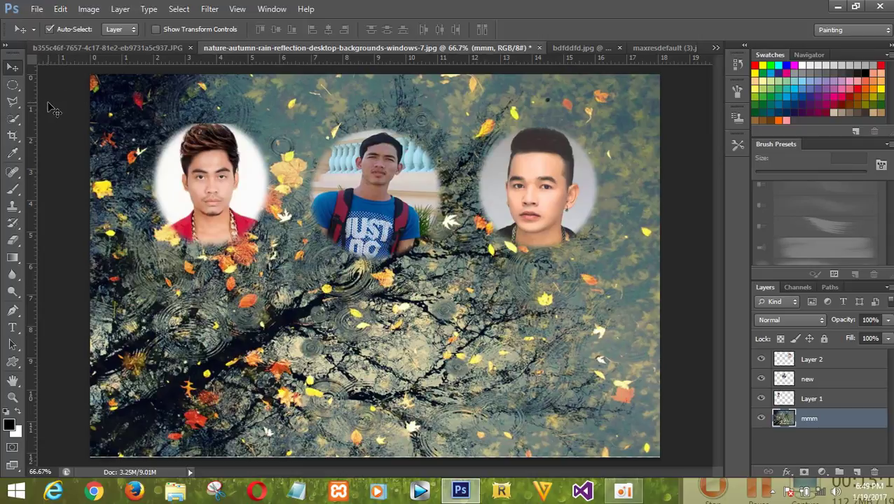
pyautogui.click(786, 379)
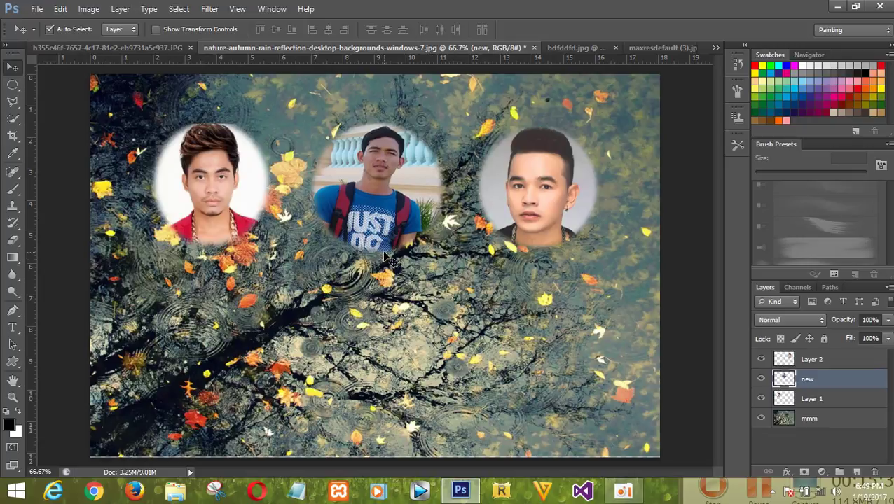
# - Free-transform the middle portrait on layer 'new', making it slightly shorter and stretching it wider
pyautogui.hotkey('ctrl', 't')
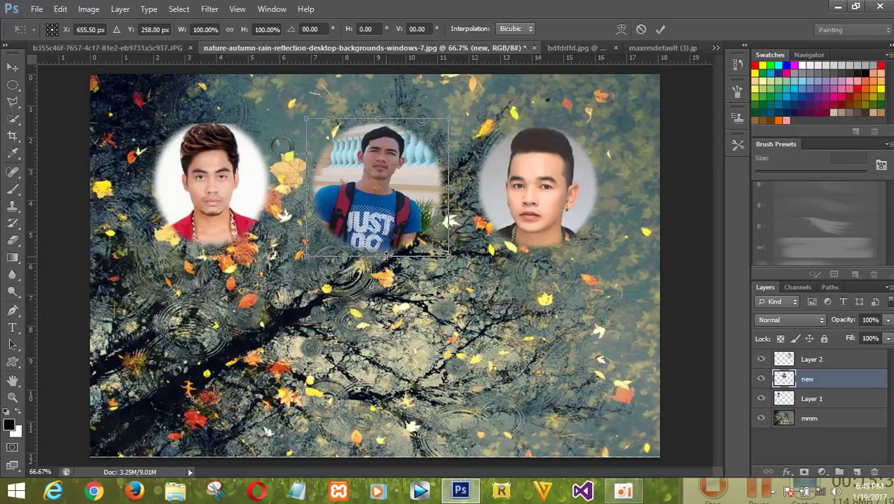
pyautogui.moveTo(385, 256); pyautogui.dragTo(386, 253)
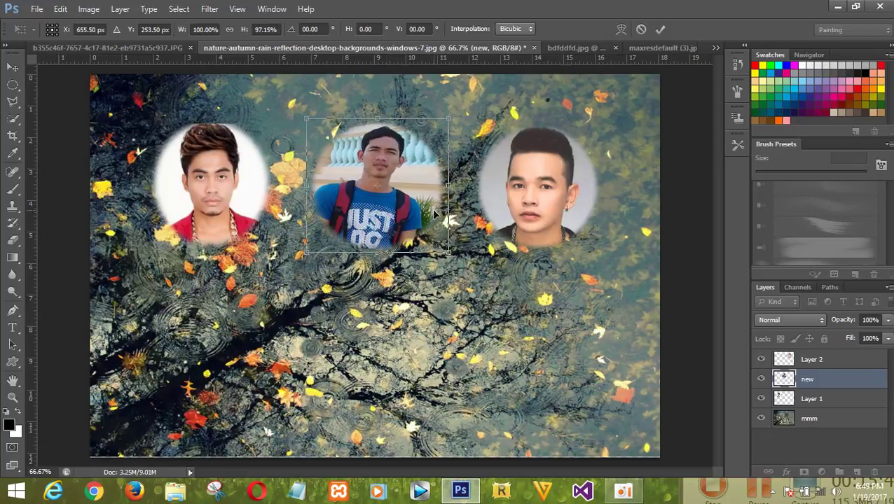
pyautogui.moveTo(446, 184)
pyautogui.mouseDown()
pyautogui.moveTo(466, 197)
pyautogui.moveTo(458, 197)
pyautogui.mouseUp()
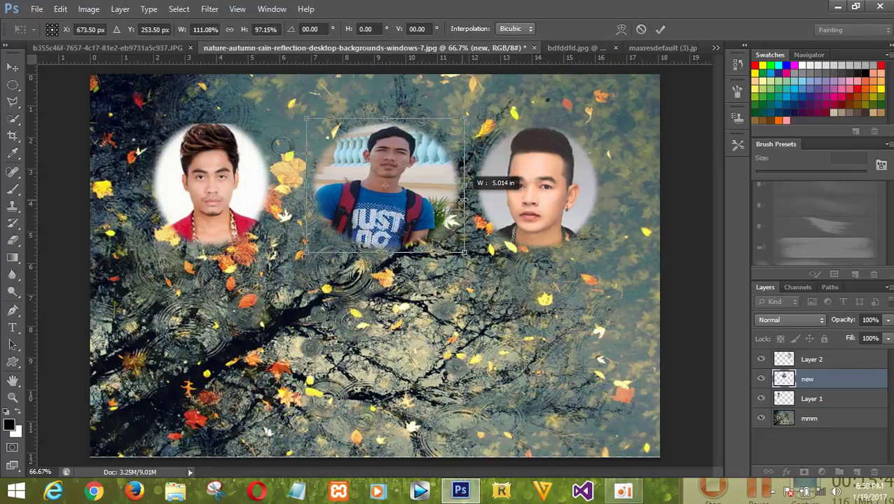
pyautogui.click(660, 29)
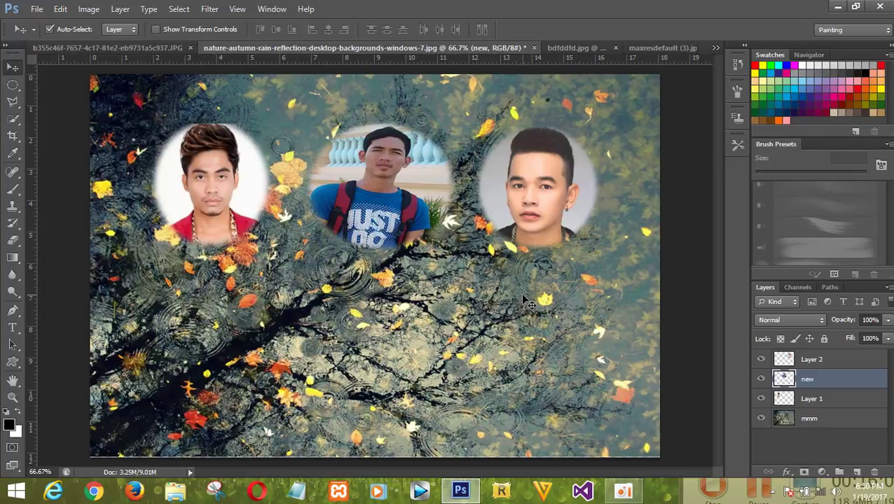
# - Narrow the middle portrait on layer 'new' to about 89% width
pyautogui.hotkey('ctrl', 't')
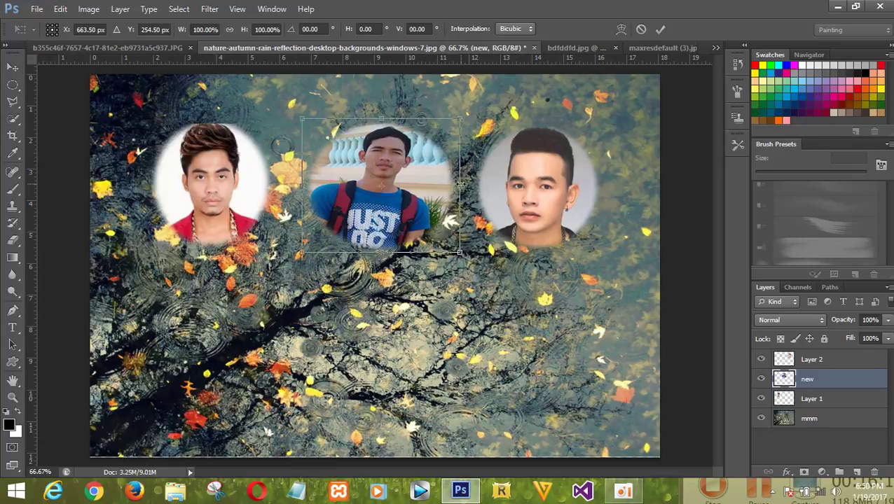
pyautogui.moveTo(460, 184); pyautogui.dragTo(443, 183)
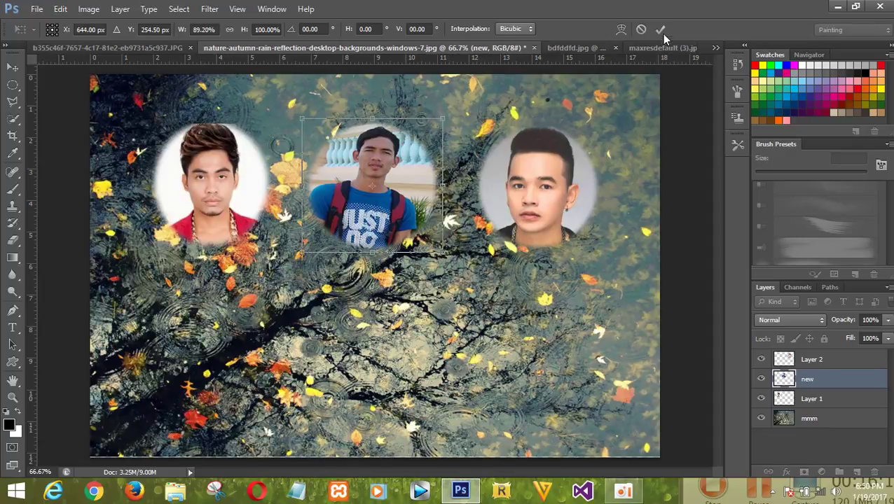
pyautogui.click(659, 29)
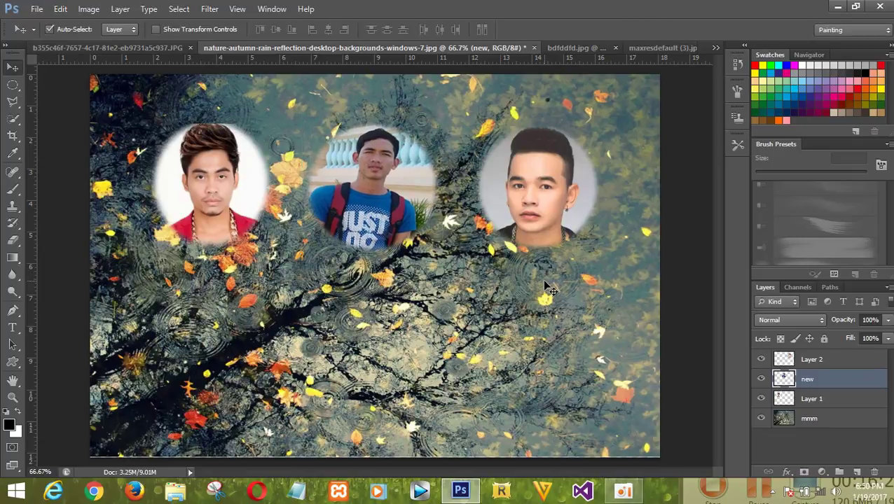
# - Enlarge the right-hand portrait on Layer 2 slightly from its bottom-right corner
pyautogui.click(788, 358)
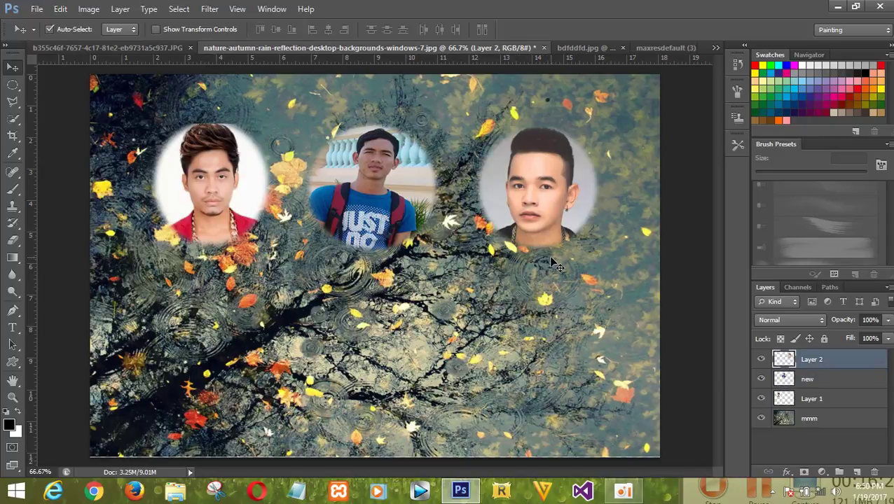
pyautogui.hotkey('ctrl', 't')
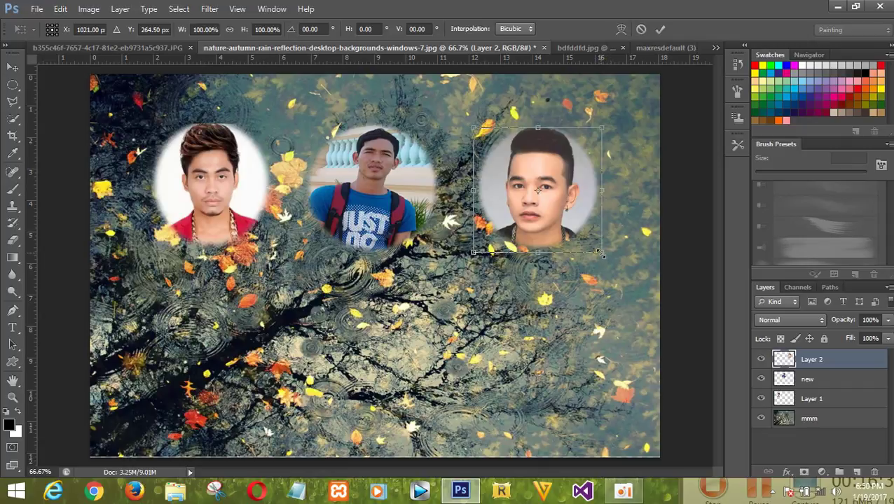
pyautogui.moveTo(599, 253); pyautogui.dragTo(611, 256)
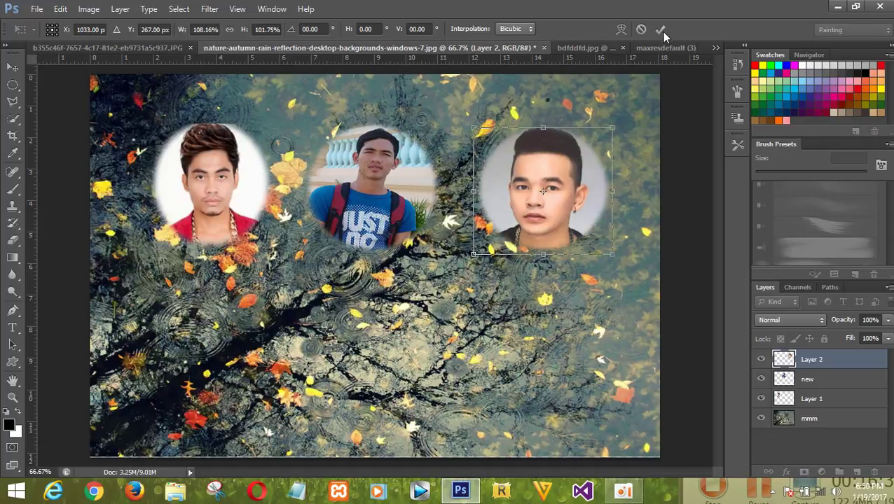
pyautogui.click(660, 29)
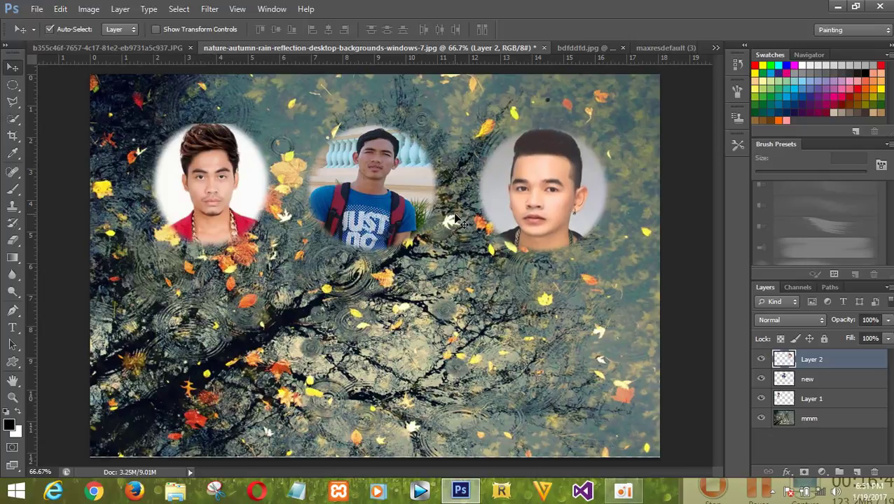
# - Nudge the right-hand face into place within its circle using the arrow keys
pyautogui.press('Left')
pyautogui.press('Left')
pyautogui.press('Left')
pyautogui.press('Left')
pyautogui.press('Left')
pyautogui.press('Left')
pyautogui.press('Up')
pyautogui.press('Down')
pyautogui.press('Down')
pyautogui.press('Down')
pyautogui.press('Down')
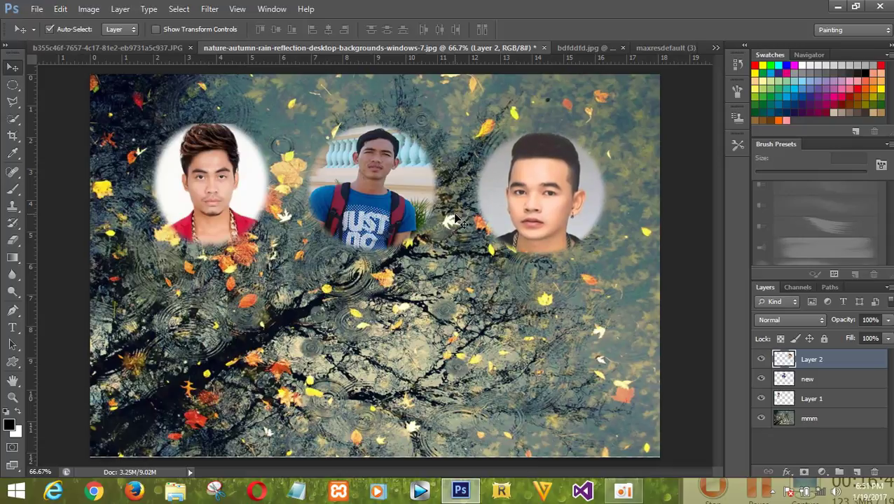
pyautogui.press('Up')
pyautogui.press('Up')
pyautogui.press('Up')
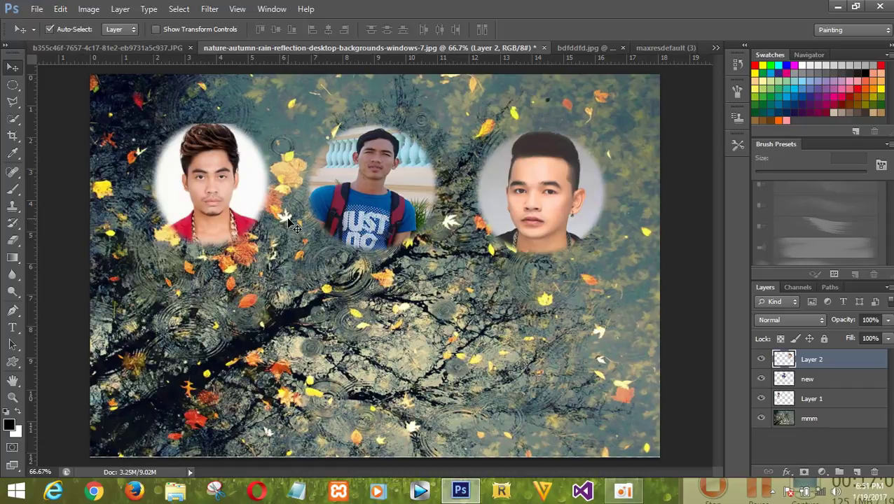
pyautogui.click(42, 14)
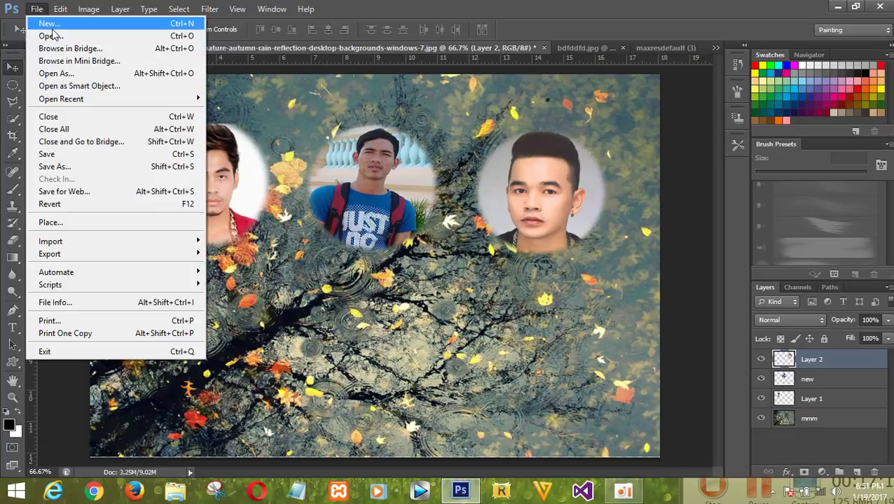
# - Open 2015-06-01 10.44.07.jpg from the Pictures folder
pyautogui.click(50, 37)
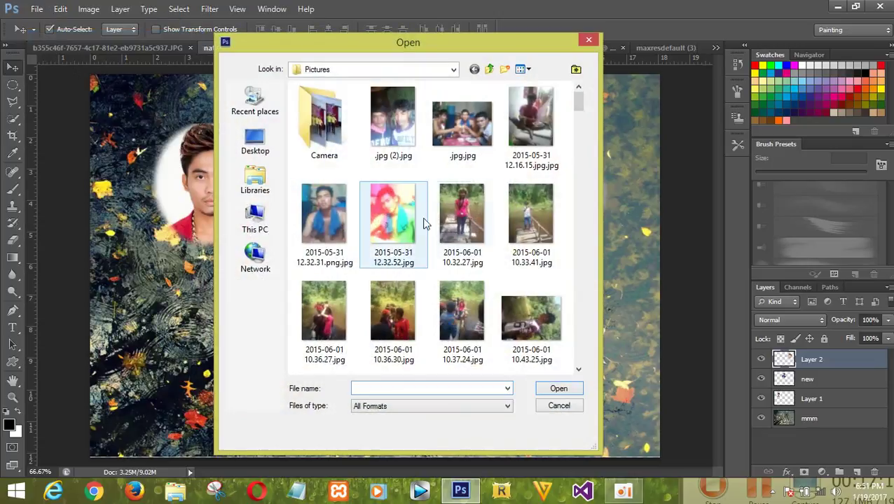
pyautogui.moveTo(578, 102); pyautogui.dragTo(590, 160)
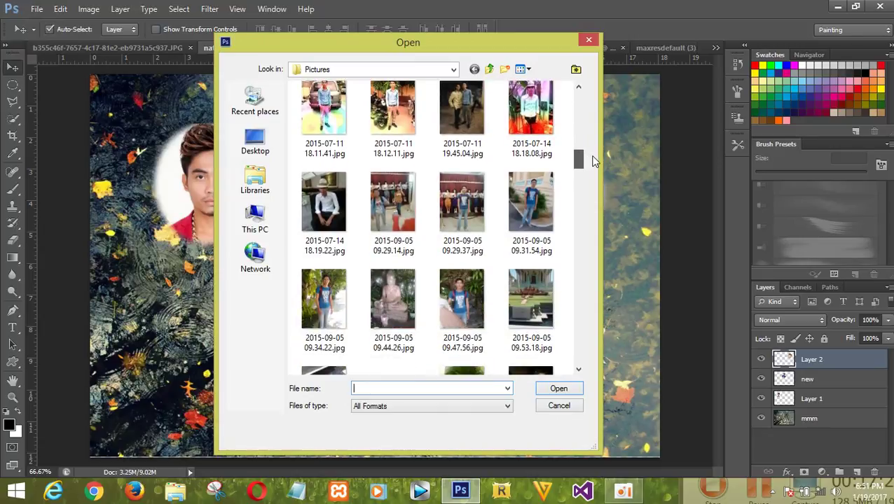
pyautogui.moveTo(592, 160)
pyautogui.mouseDown()
pyautogui.moveTo(606, 203)
pyautogui.moveTo(594, 92)
pyautogui.moveTo(594, 116)
pyautogui.mouseUp()
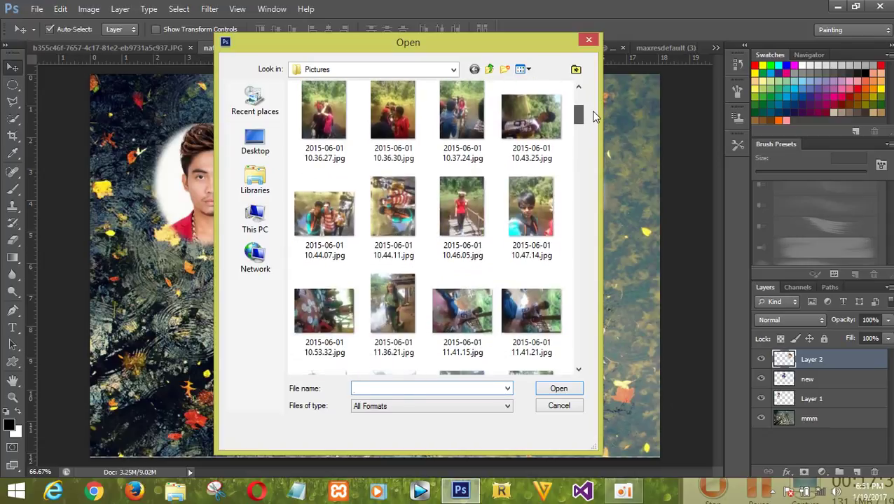
pyautogui.click(322, 217)
pyautogui.click(558, 390)
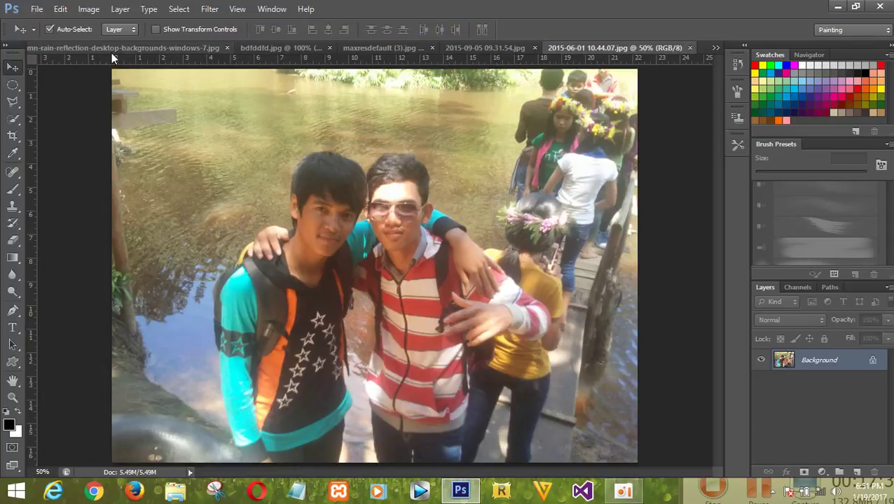
# - Draw an oval selection over the two friends and shift the region up over their faces
pyautogui.click(14, 86)
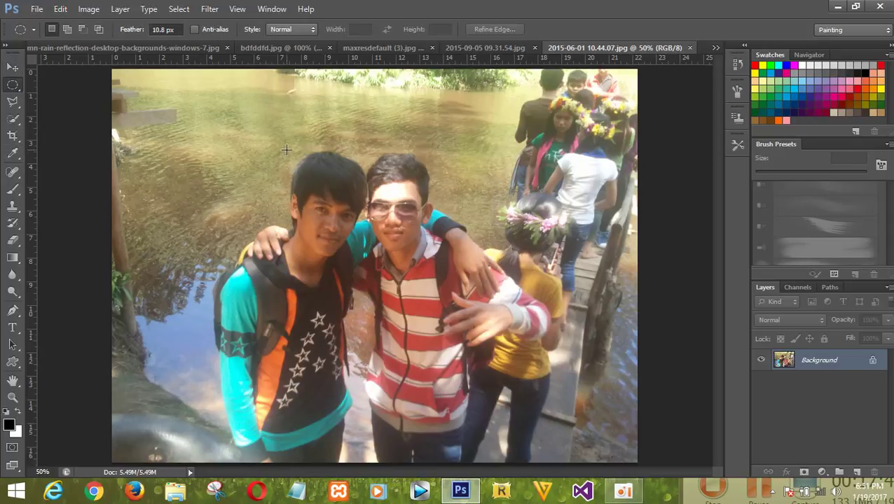
pyautogui.moveTo(286, 149); pyautogui.dragTo(450, 306)
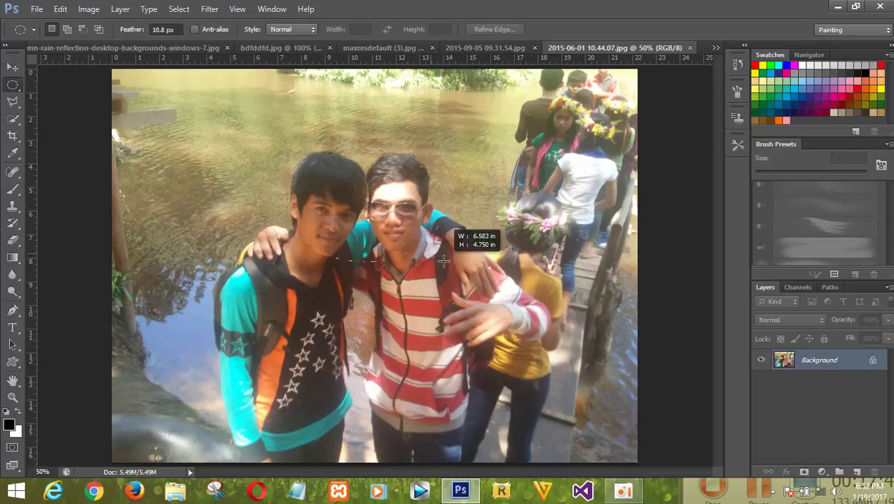
pyautogui.moveTo(450, 306); pyautogui.dragTo(450, 322)
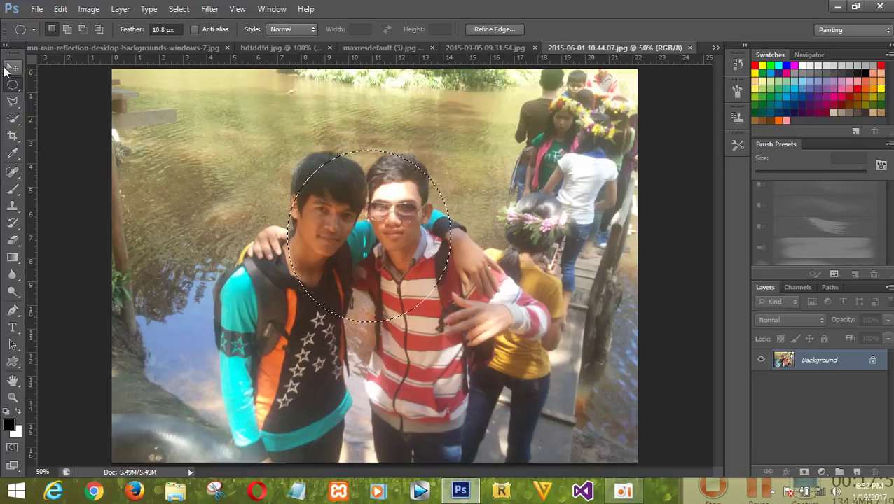
pyautogui.click(12, 67)
pyautogui.press('Up')
pyautogui.press('Up')
pyautogui.press('Left')
pyautogui.press('Left')
pyautogui.press('Up')
pyautogui.press('Up')
pyautogui.press('Up')
pyautogui.press('Up')
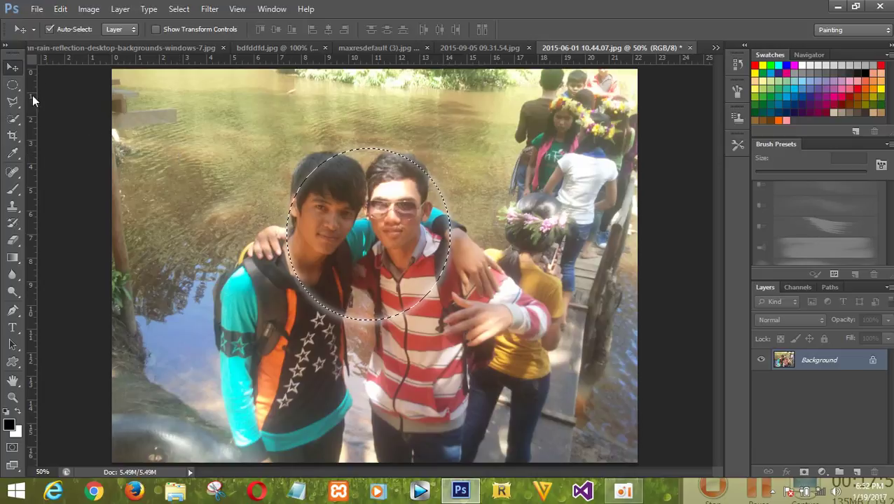
pyautogui.moveTo(376, 206)
pyautogui.mouseDown()
pyautogui.moveTo(421, 206)
pyautogui.moveTo(404, 229)
pyautogui.mouseUp()
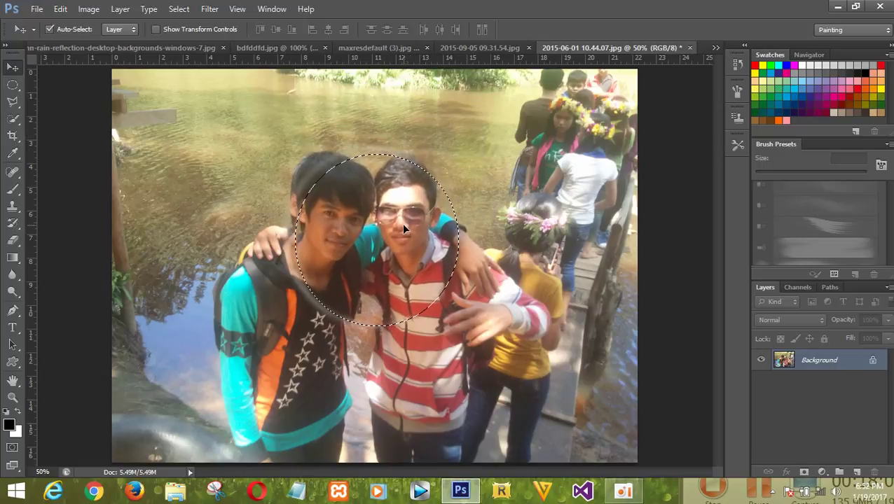
# - Apply a Content-Aware fill, then close the group photo without saving
pyautogui.press('i')
pyautogui.hotkey('shift', 'BackSpace')
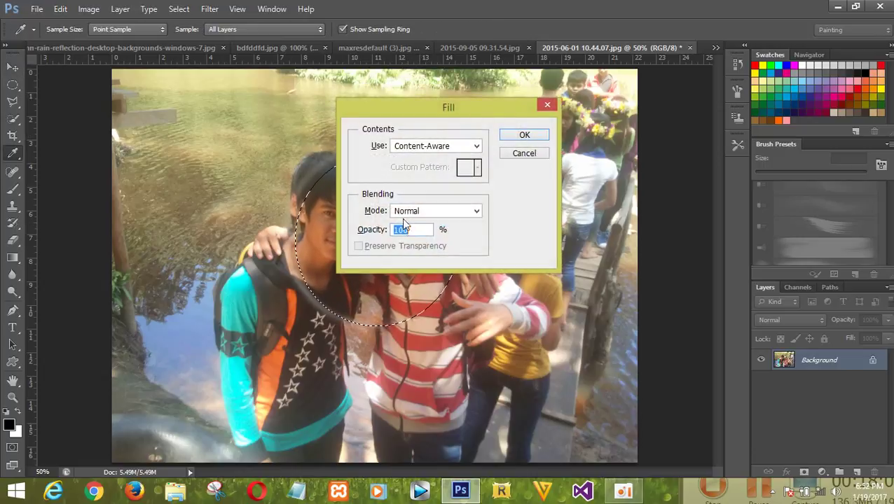
pyautogui.click(525, 136)
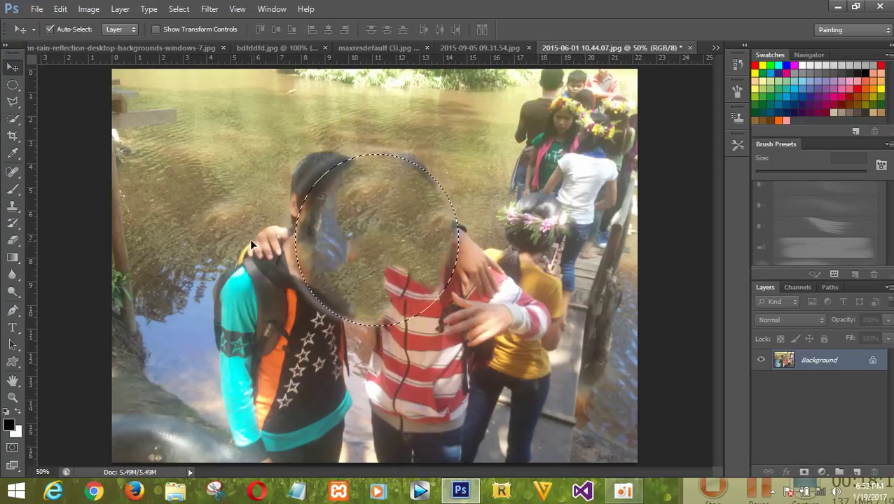
pyautogui.click(688, 47)
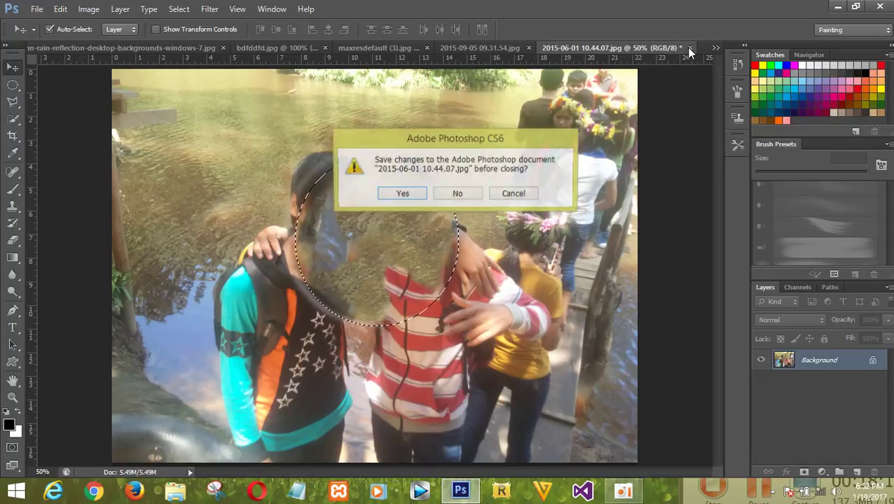
pyautogui.click(458, 194)
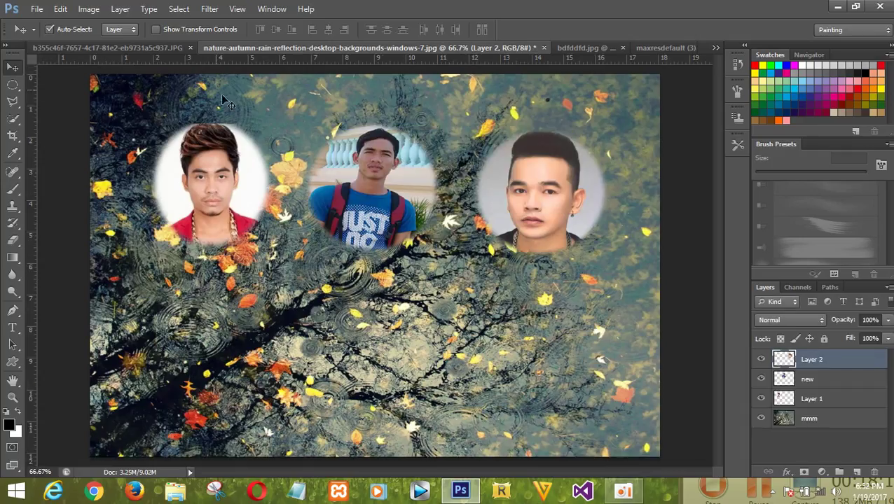
# - Reopen the group photo 2015-06-01 10.44.07.jpg
pyautogui.click(37, 9)
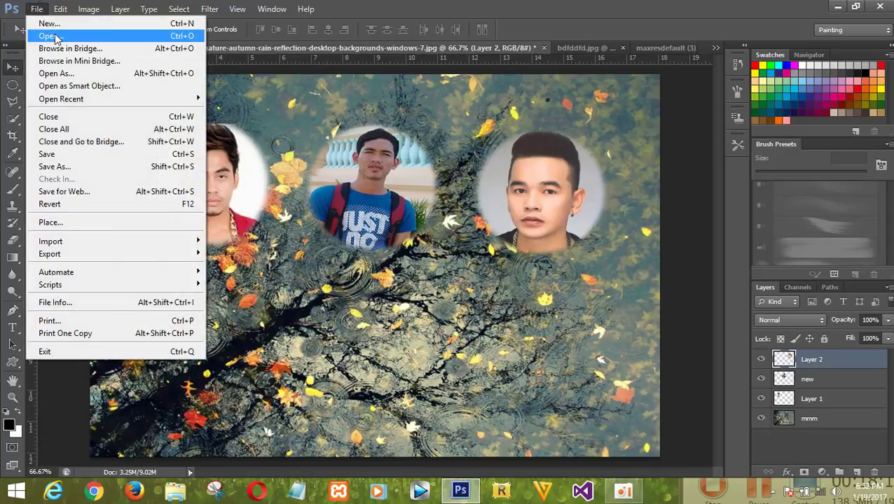
pyautogui.click(52, 36)
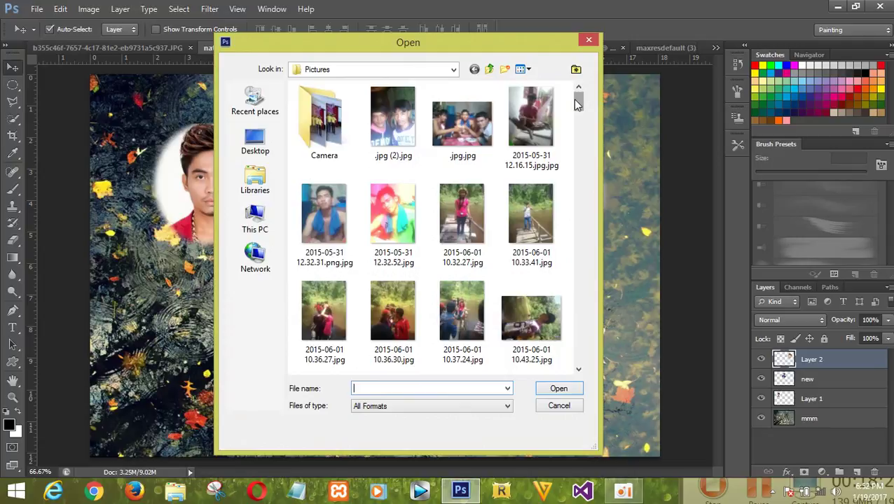
pyautogui.scroll(-5, 575, 103)
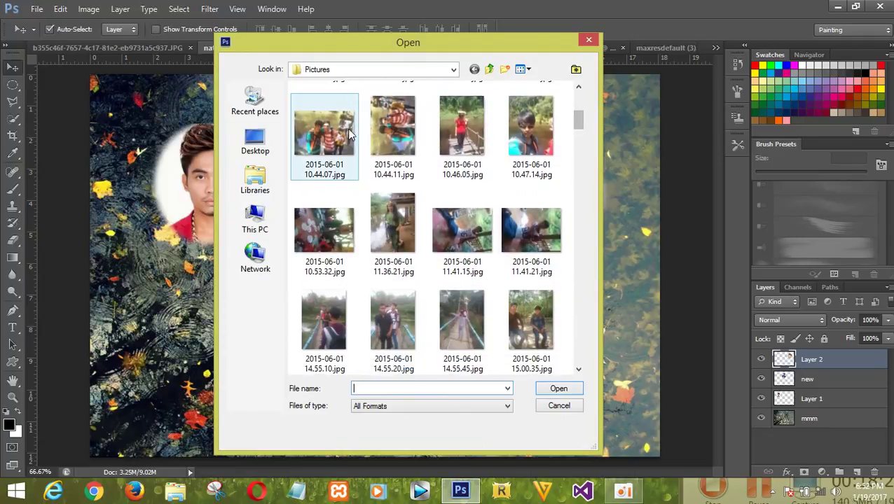
pyautogui.click(343, 134)
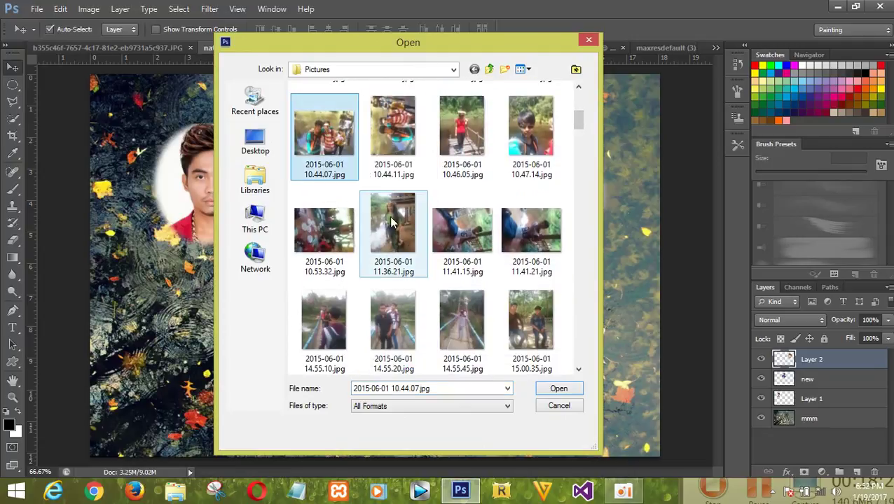
pyautogui.click(561, 389)
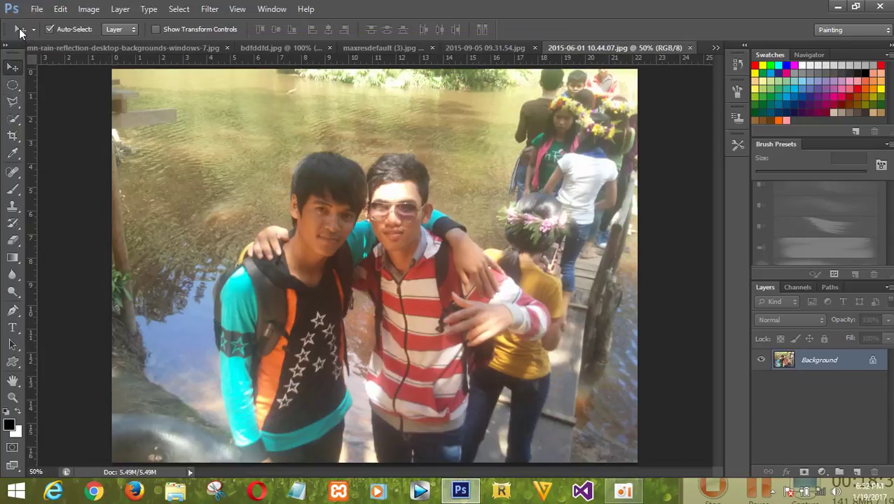
# - Select a circle around the two friends with a 12 px feathered elliptical marquee
pyautogui.click(13, 85)
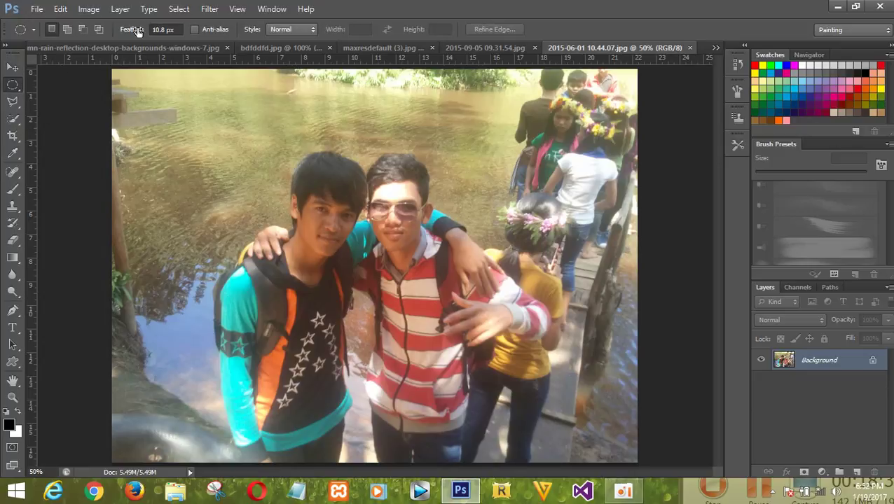
pyautogui.moveTo(135, 29); pyautogui.dragTo(143, 35)
pyautogui.press('Return')
pyautogui.moveTo(278, 145)
pyautogui.mouseDown()
pyautogui.moveTo(446, 292)
pyautogui.moveTo(437, 306)
pyautogui.moveTo(446, 330)
pyautogui.moveTo(449, 312)
pyautogui.mouseUp()
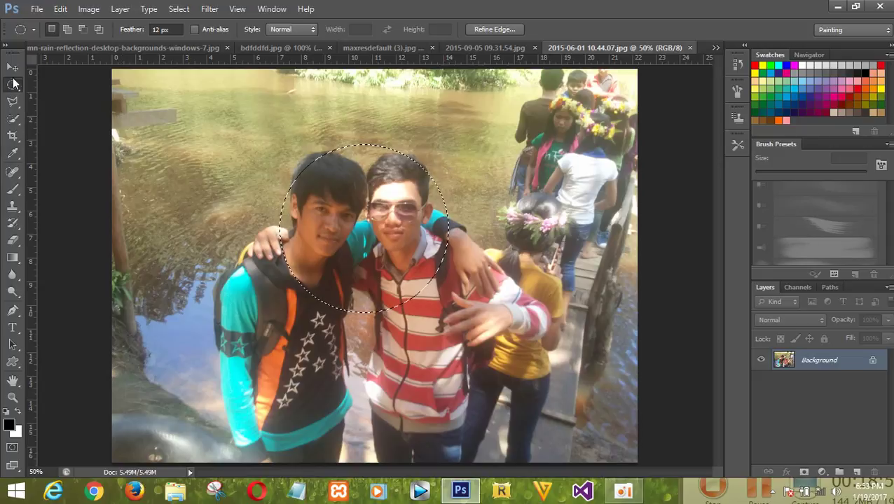
# - Drag the circled friends onto the autumn background document
pyautogui.click(17, 65)
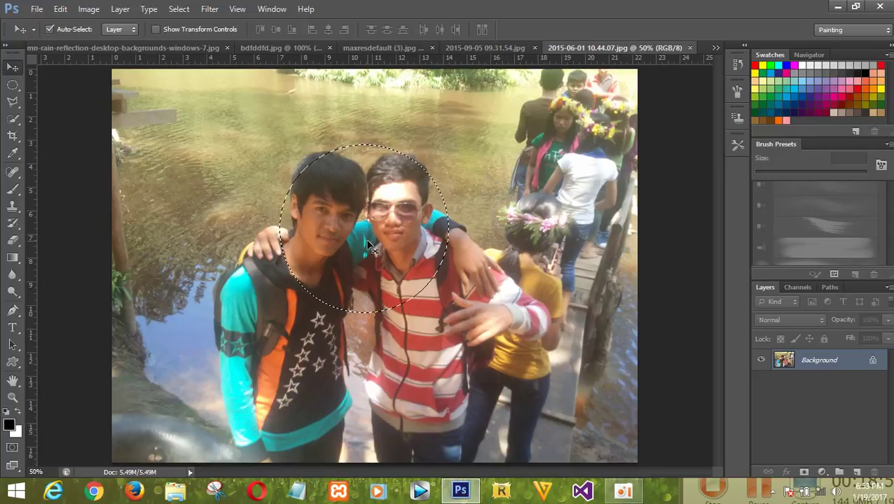
pyautogui.moveTo(366, 240); pyautogui.dragTo(375, 141)
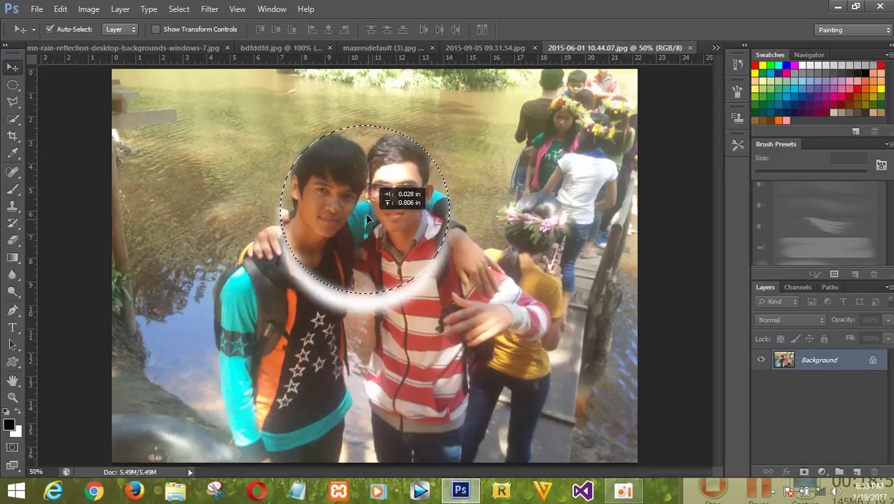
pyautogui.moveTo(375, 141)
pyautogui.mouseDown()
pyautogui.moveTo(238, 60)
pyautogui.moveTo(160, 51)
pyautogui.moveTo(348, 364)
pyautogui.moveTo(345, 353)
pyautogui.moveTo(383, 372)
pyautogui.moveTo(380, 337)
pyautogui.mouseUp()
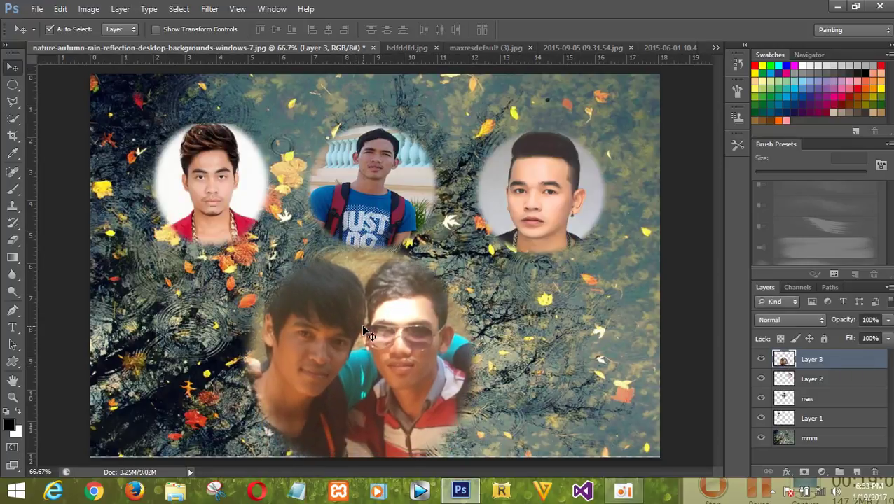
# - Scale the group photo on Layer 3 down to about 79% by 68%
pyautogui.hotkey('ctrl', 't')
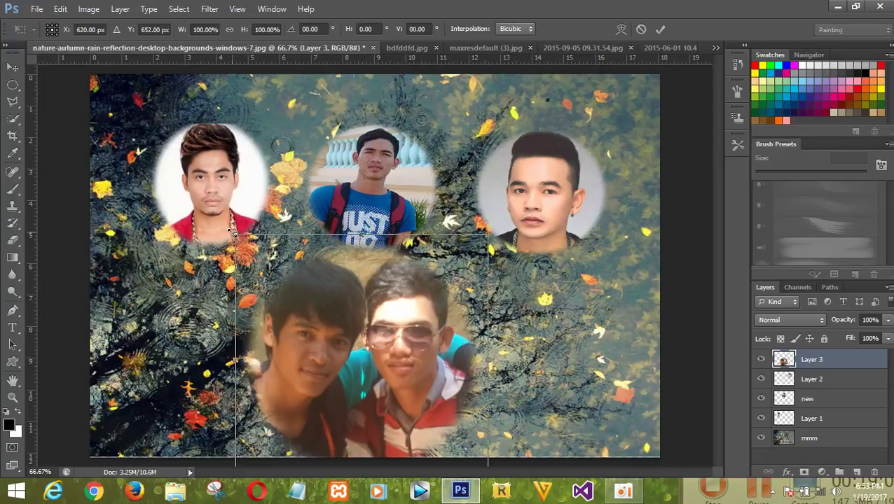
pyautogui.moveTo(234, 233); pyautogui.dragTo(274, 300)
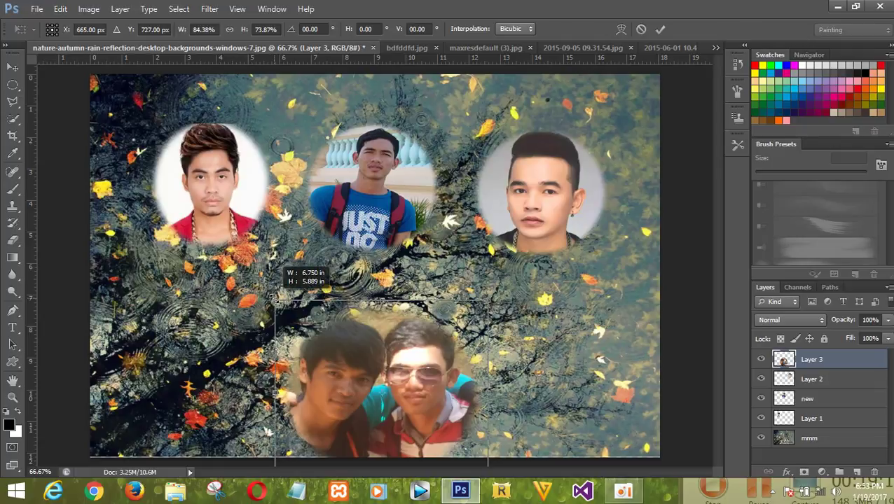
pyautogui.moveTo(274, 300); pyautogui.dragTo(279, 303)
pyautogui.moveTo(340, 373); pyautogui.dragTo(339, 298)
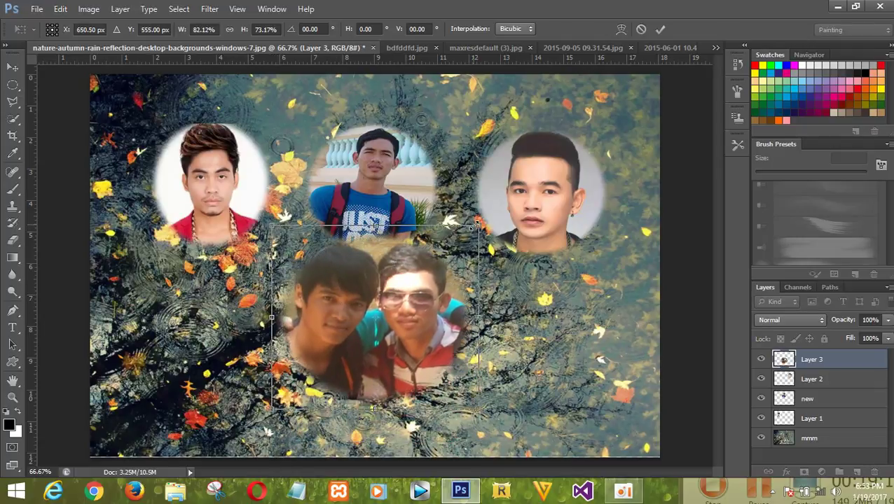
pyautogui.moveTo(476, 225); pyautogui.dragTo(449, 254)
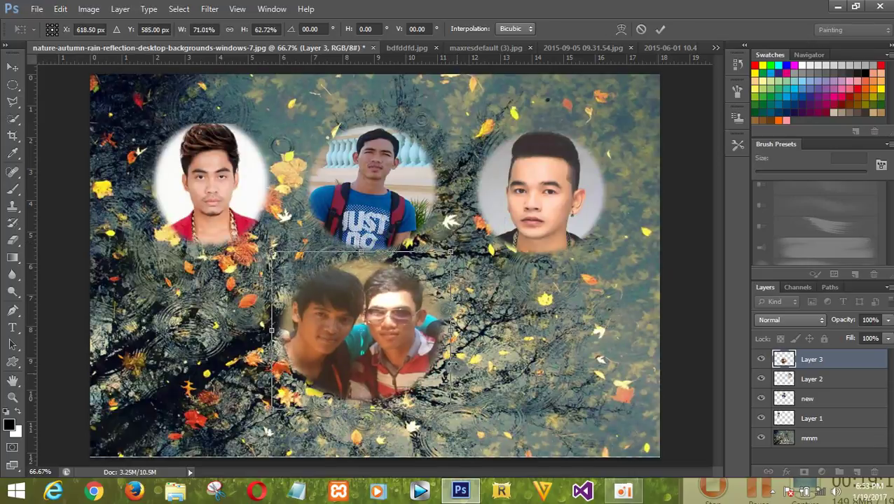
pyautogui.moveTo(449, 409); pyautogui.dragTo(456, 423)
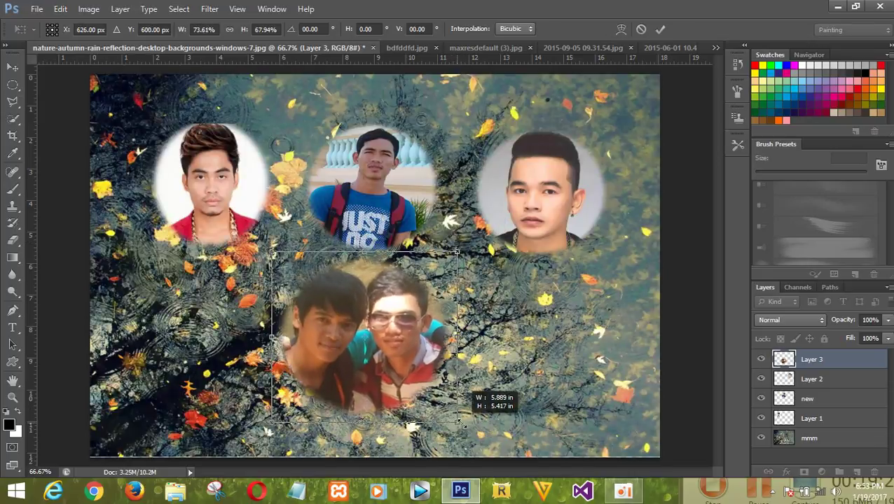
pyautogui.moveTo(455, 423); pyautogui.dragTo(471, 423)
# - Centre the group photo beneath the middle portrait and commit the transform
pyautogui.moveTo(419, 311); pyautogui.dragTo(425, 338)
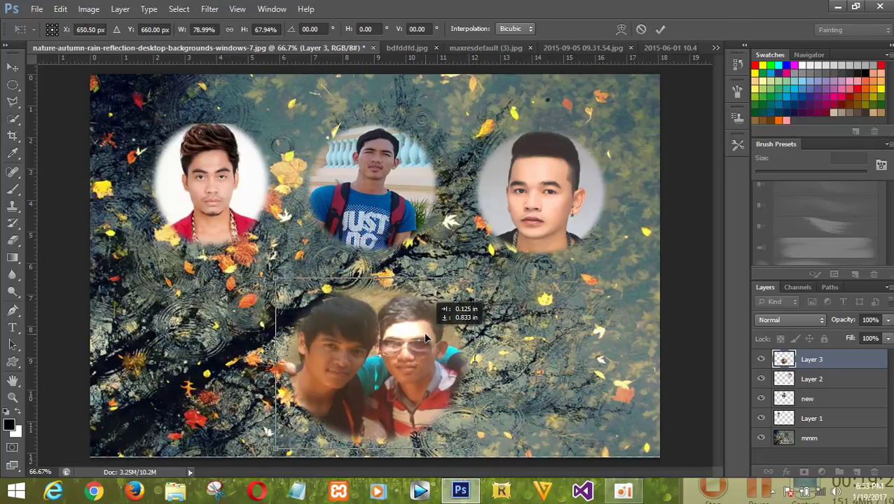
pyautogui.moveTo(426, 334); pyautogui.dragTo(442, 334)
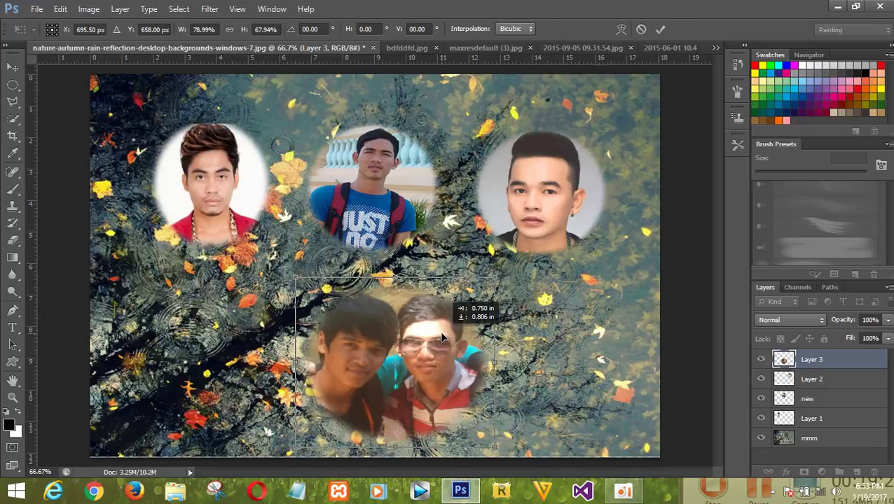
pyautogui.click(660, 29)
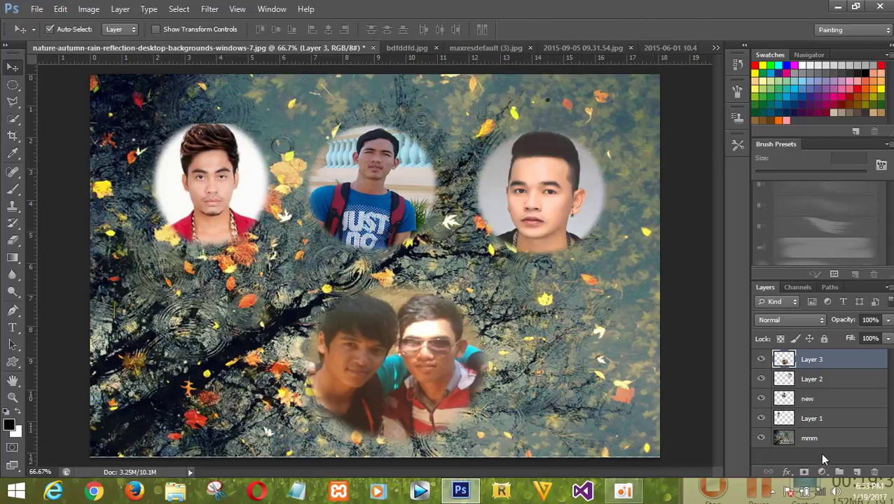
pyautogui.click(623, 491)
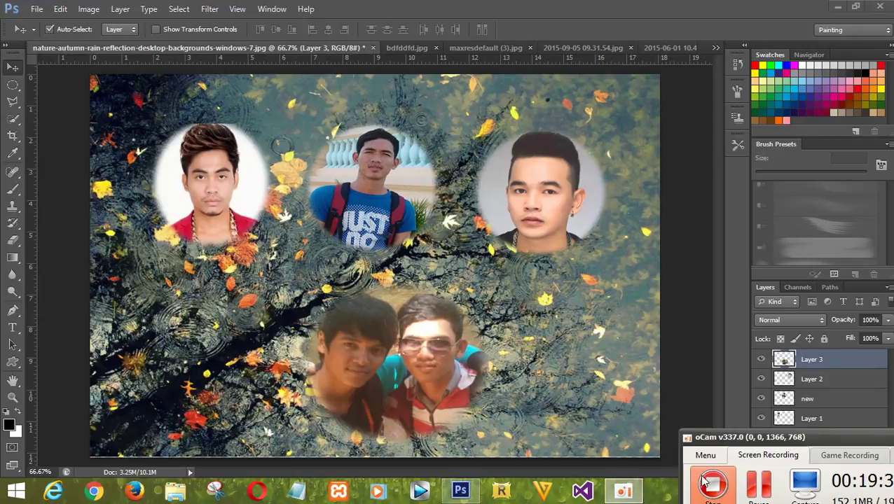